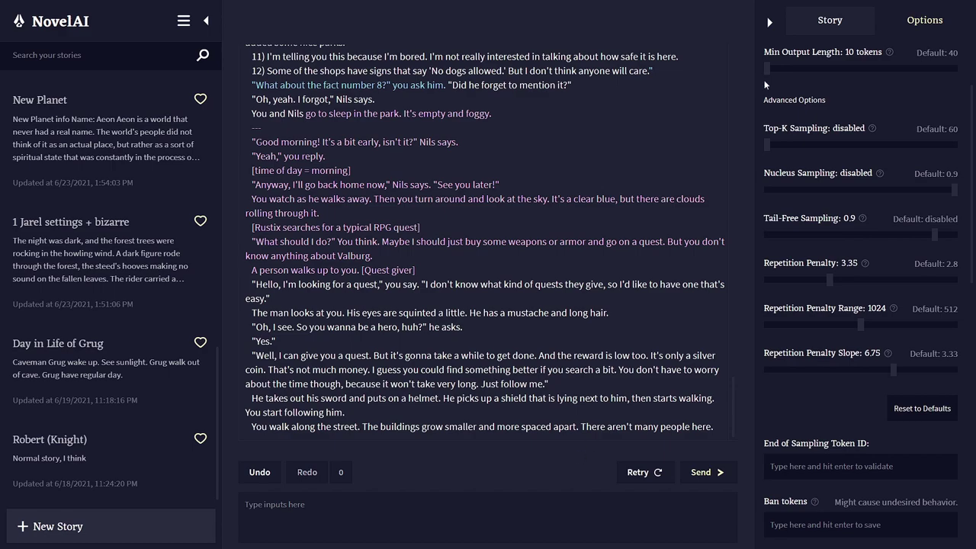
Switch the right panel to the Story tab and scroll through the Author's Note.
left_click(828, 20)
scroll(831, 292, "down", 2)
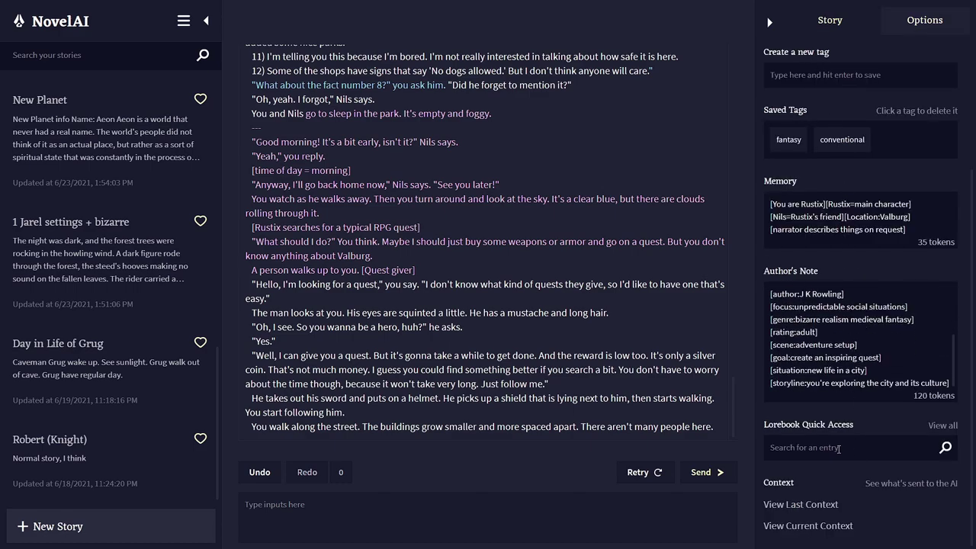
Glance at the current Lorebook, then load Robert (Knight) and open its Lorebook entries.
left_click(941, 429)
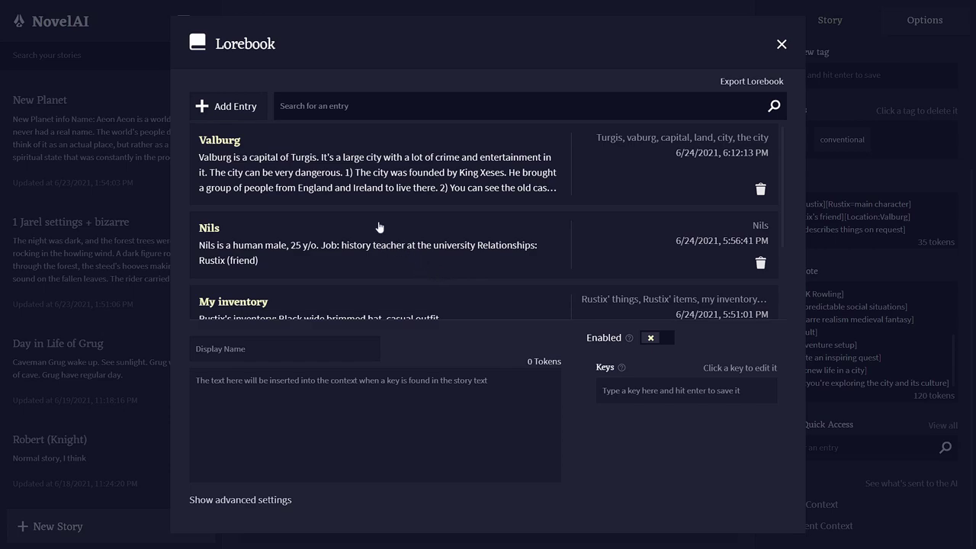
left_click(783, 44)
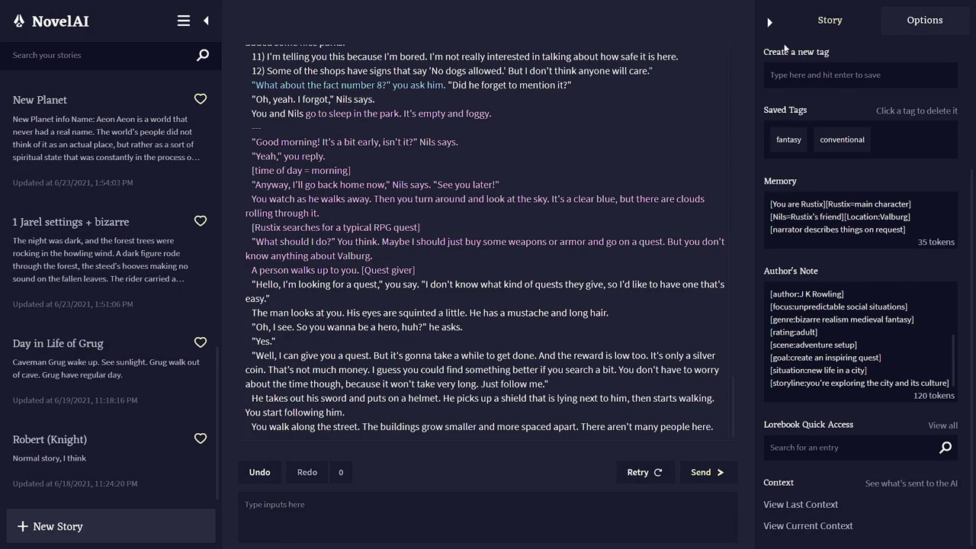
left_click(48, 442)
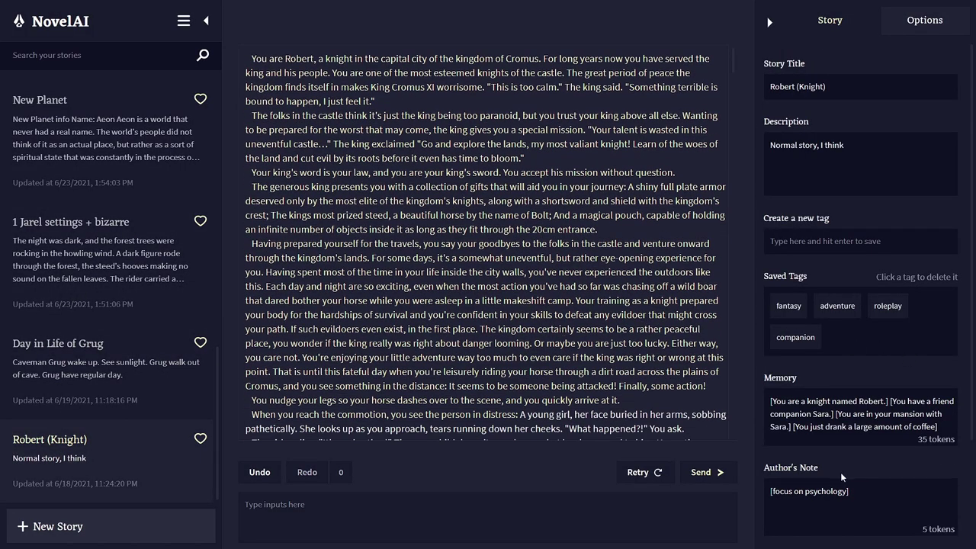
scroll(787, 217, "down", 2)
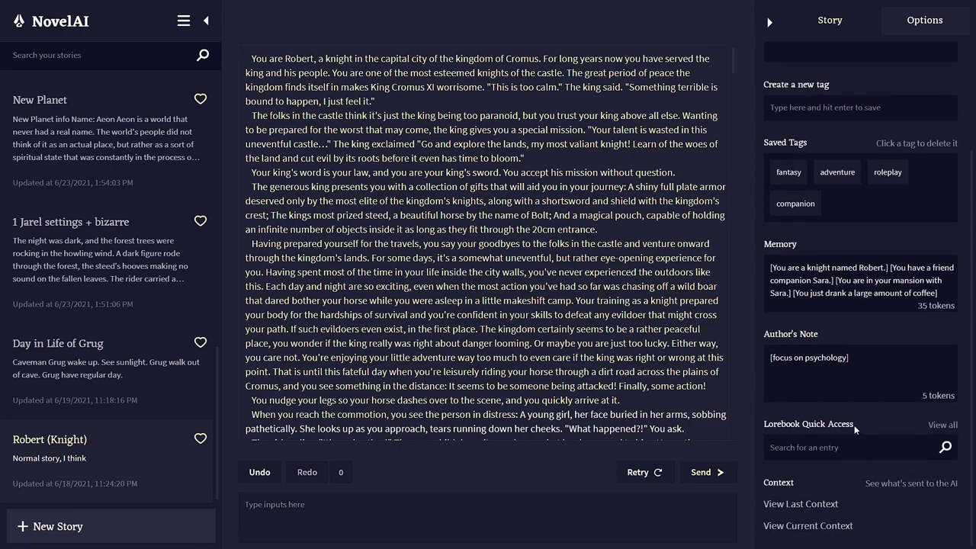
left_click(940, 427)
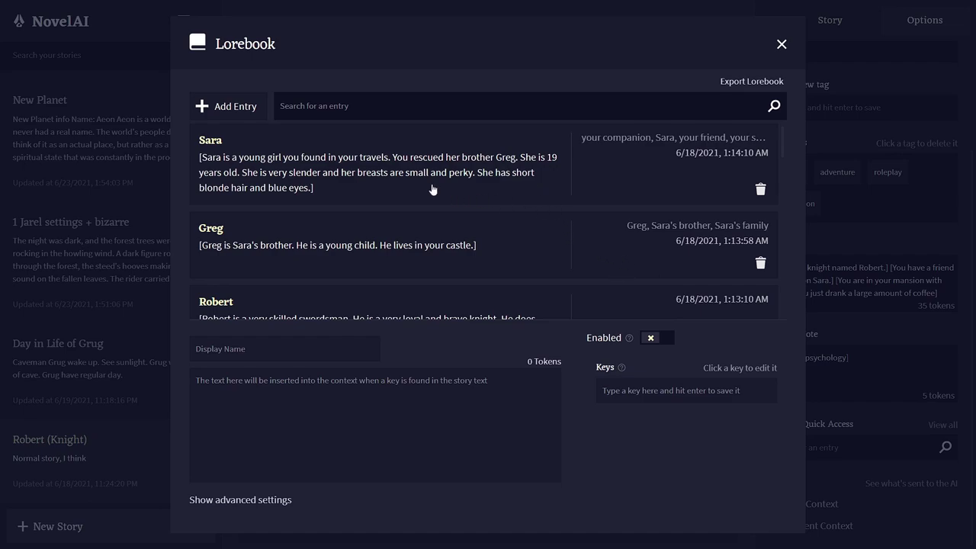
scroll(427, 192, "down", 2)
scroll(411, 197, "down", 5)
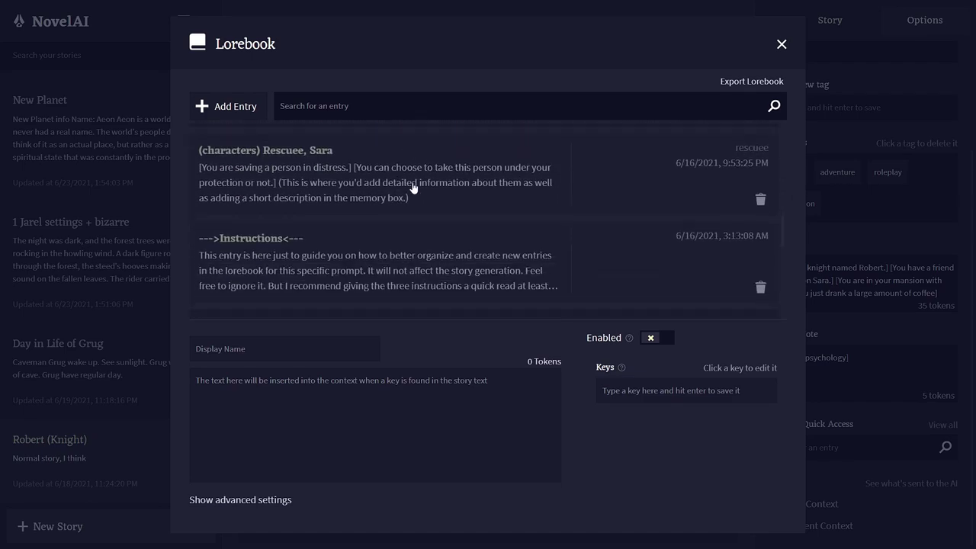
View the Plate Armor entry, then open the (concepts) Currency entry keyed on gold, coin, money.
left_click(358, 254)
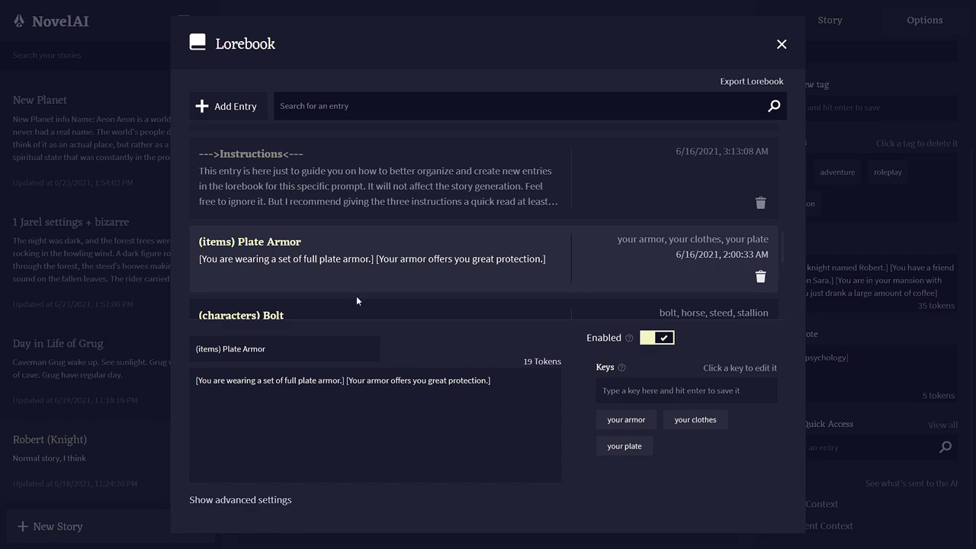
scroll(385, 312, "down", 5)
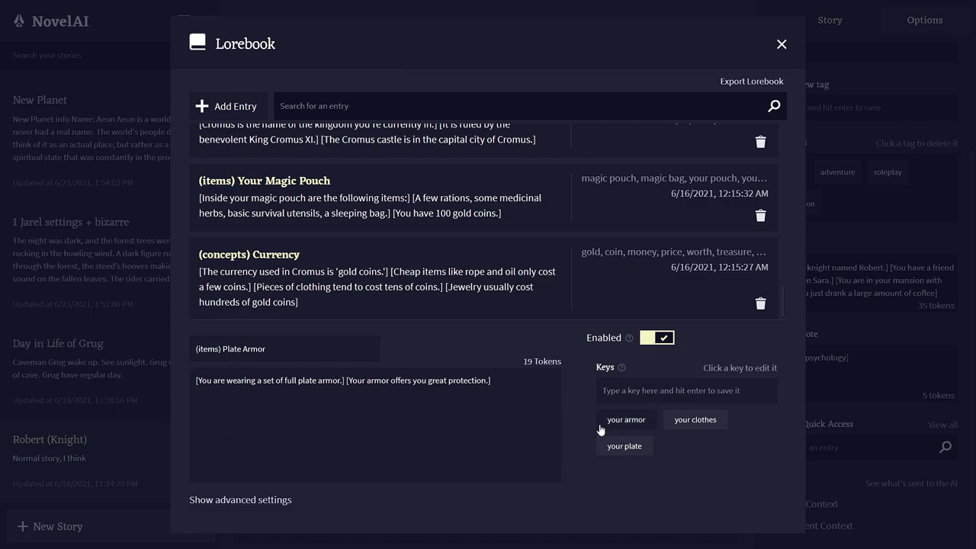
left_click(241, 380)
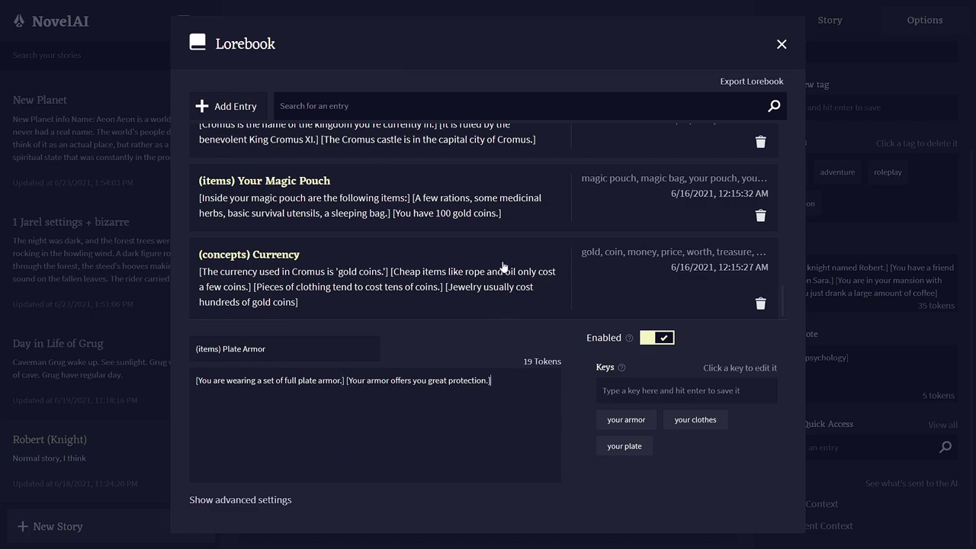
left_click(345, 263)
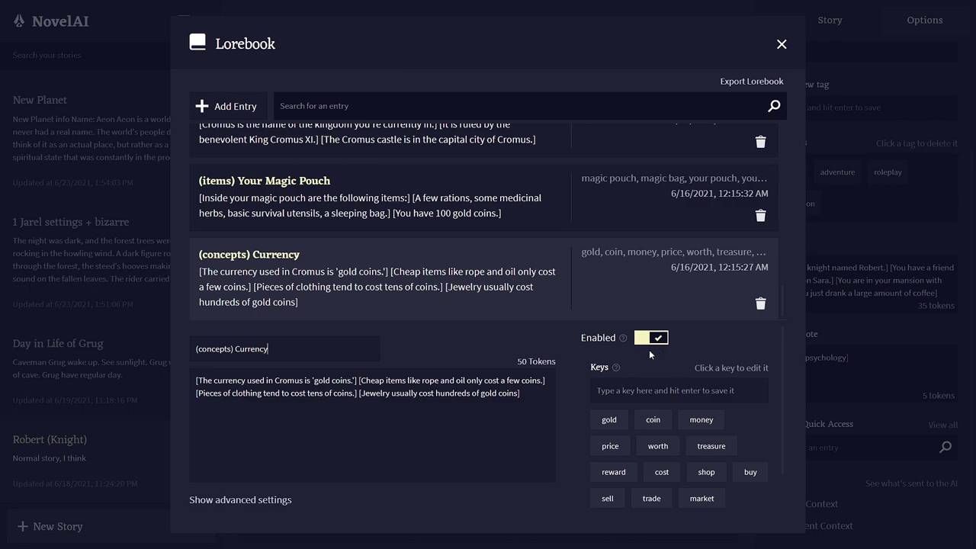
scroll(665, 428, "down", 1)
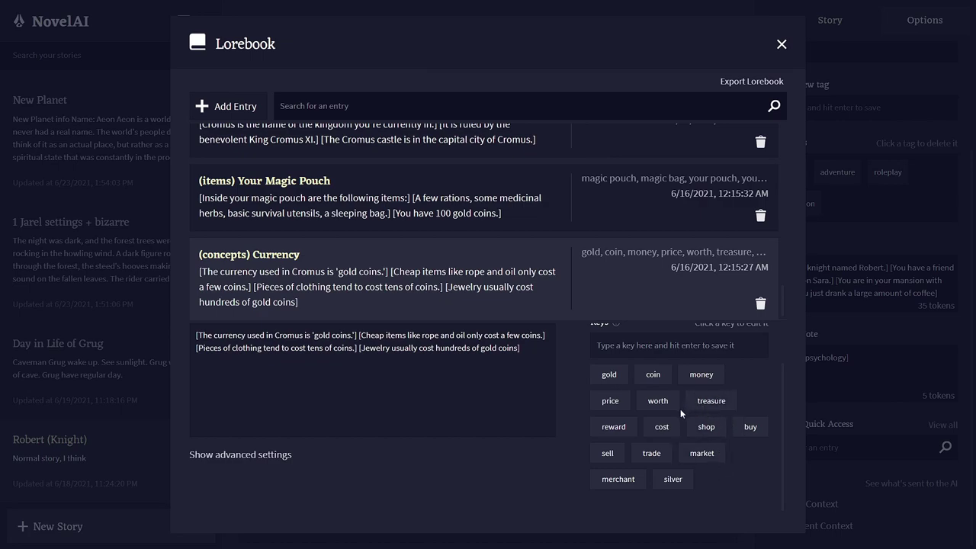
scroll(449, 401, "up", 1)
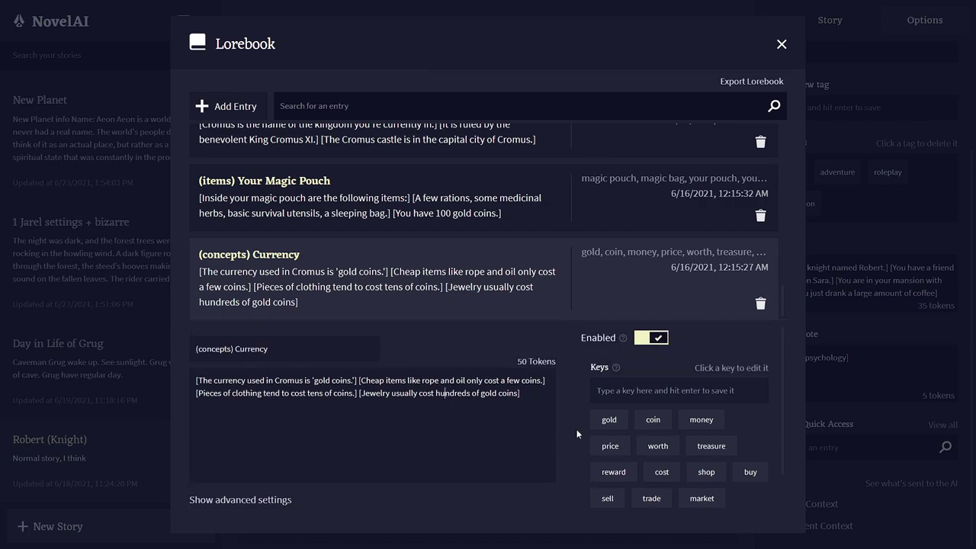
left_click(535, 396)
scroll(433, 317, "up", 3)
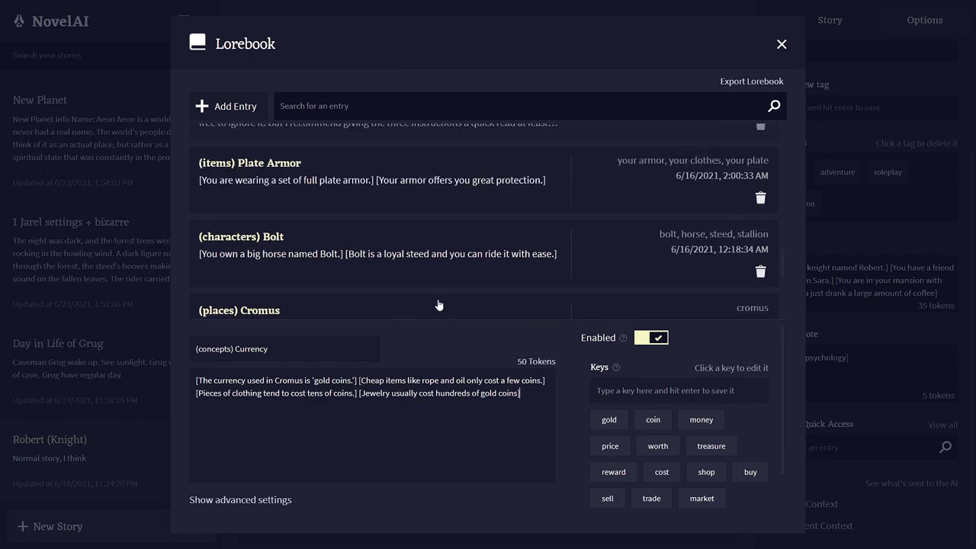
Open the (characters) Bolt entry, keyed bolt, horse, steed and stallion, and click into its text.
left_click(339, 241)
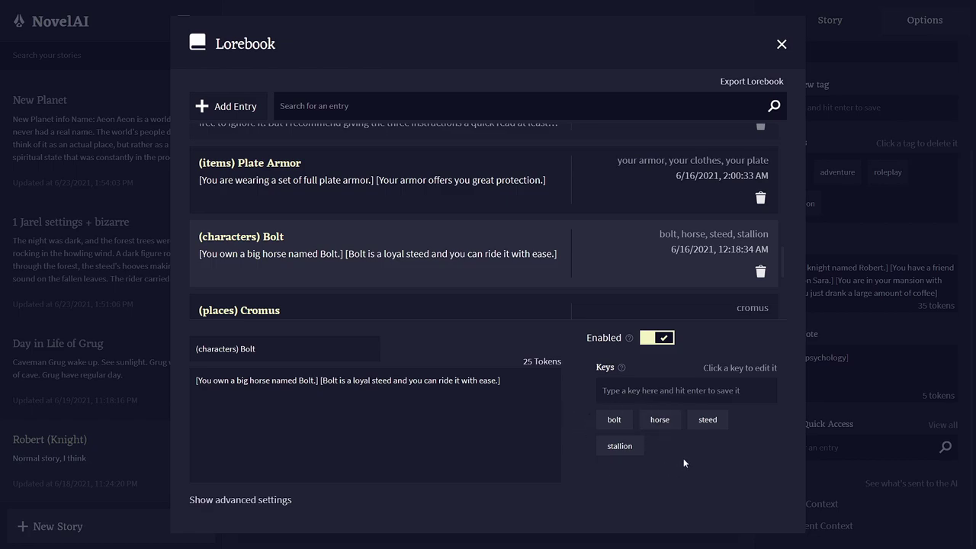
left_click(501, 441)
Close the NovelAI Lorebook, switch to AI Dungeon, and open the adventure's Edit Adventure page.
left_click(783, 44)
key("ctrl+Tab")
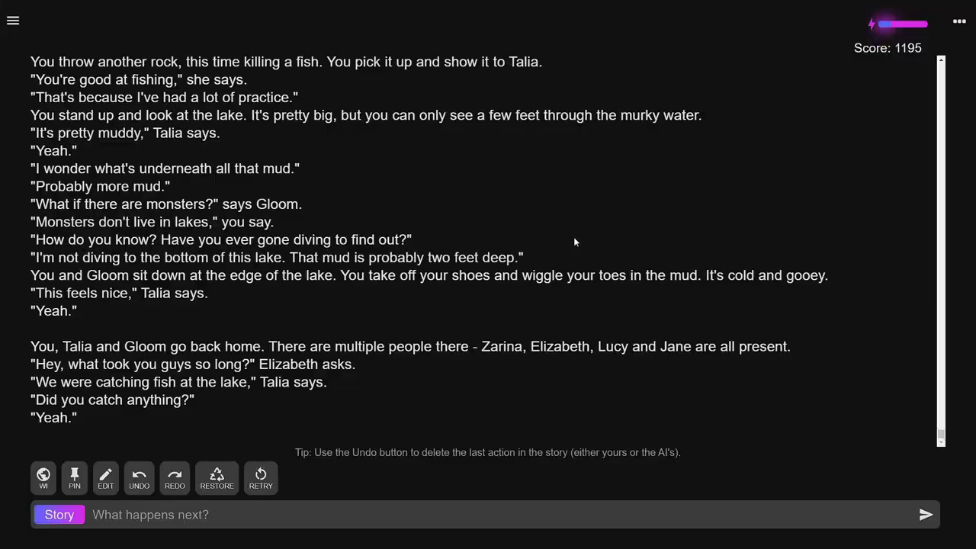
scroll(585, 222, "up", 4)
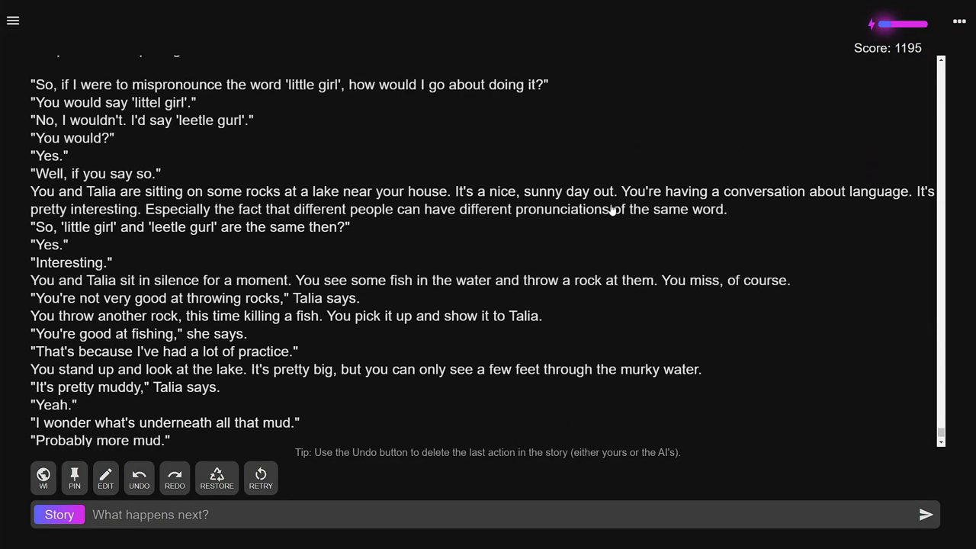
scroll(616, 211, "down", 4)
left_click(954, 23)
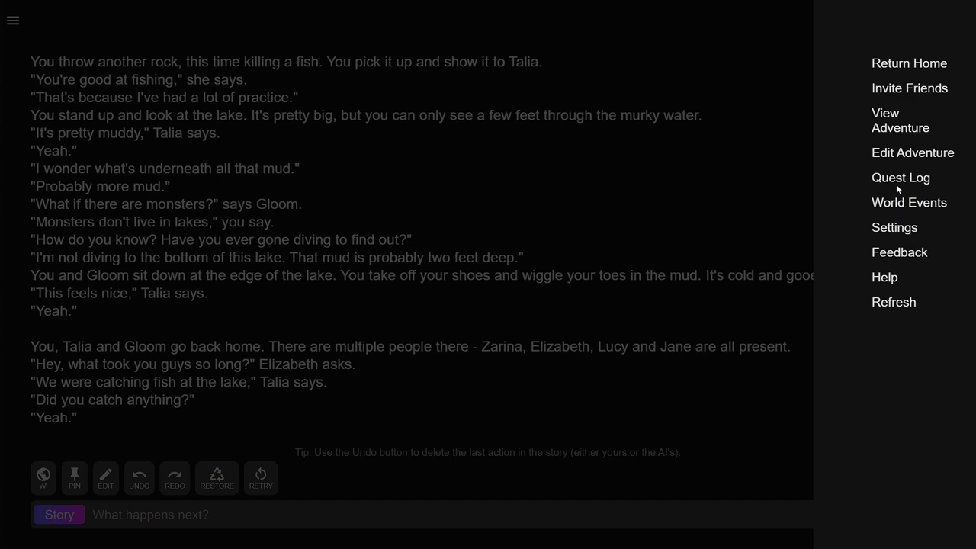
left_click(900, 155)
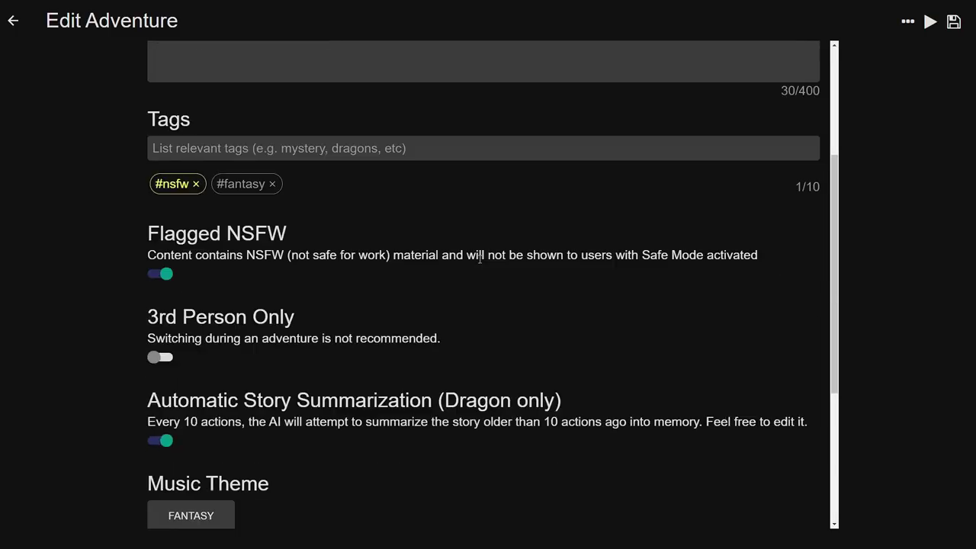
Open the World Info Library and browse the custom, NPC, location, faction and active entries.
scroll(479, 259, "down", 4)
left_click(252, 427)
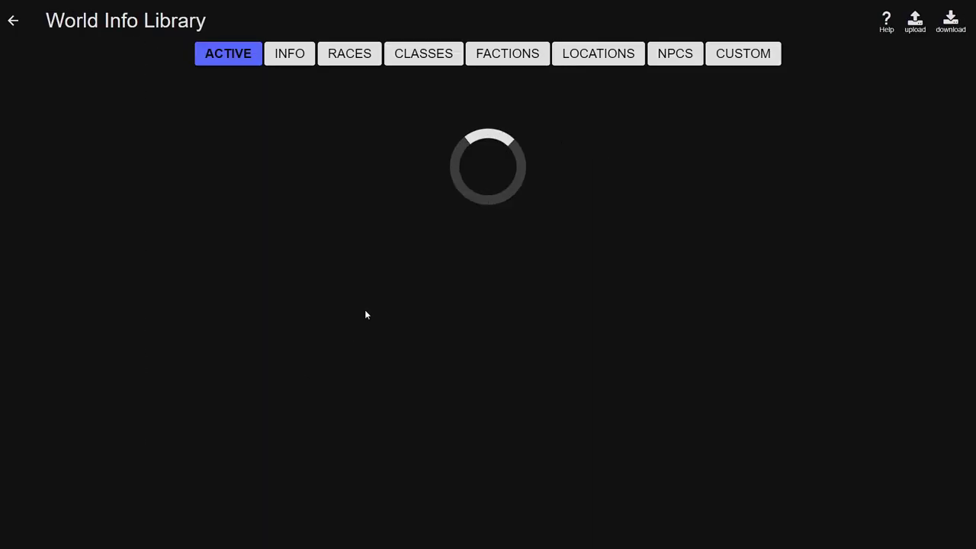
scroll(377, 273, "down", 3)
scroll(391, 261, "up", 1)
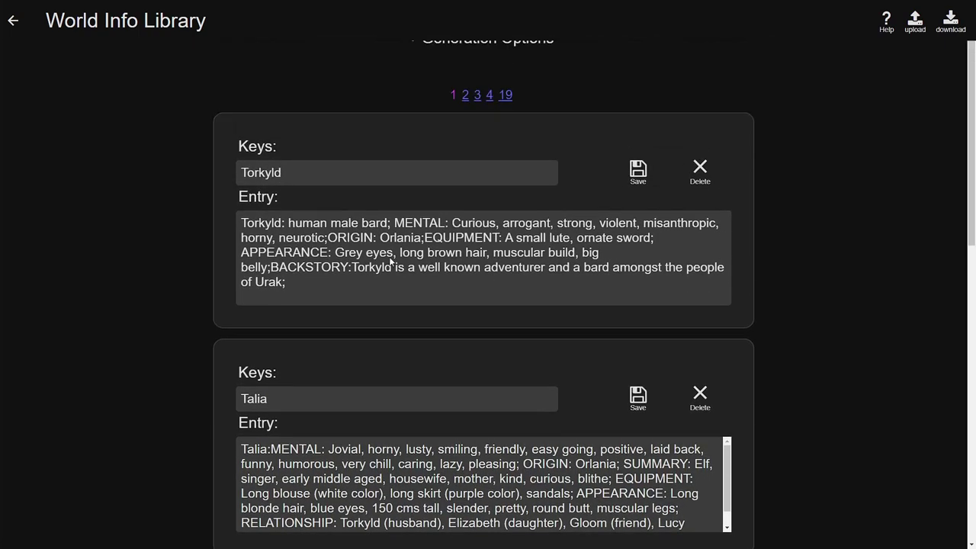
scroll(391, 260, "up", 1)
left_click(729, 60)
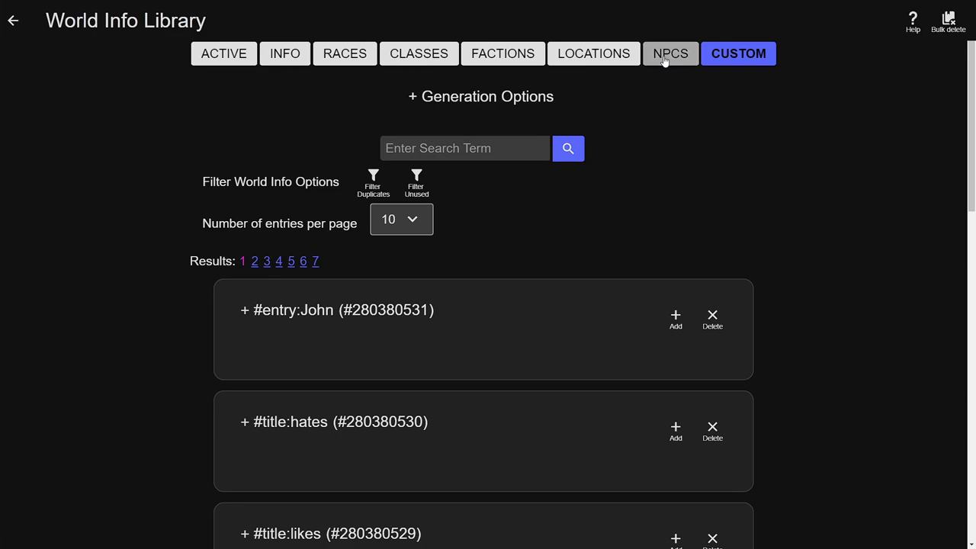
left_click(663, 60)
left_click(572, 60)
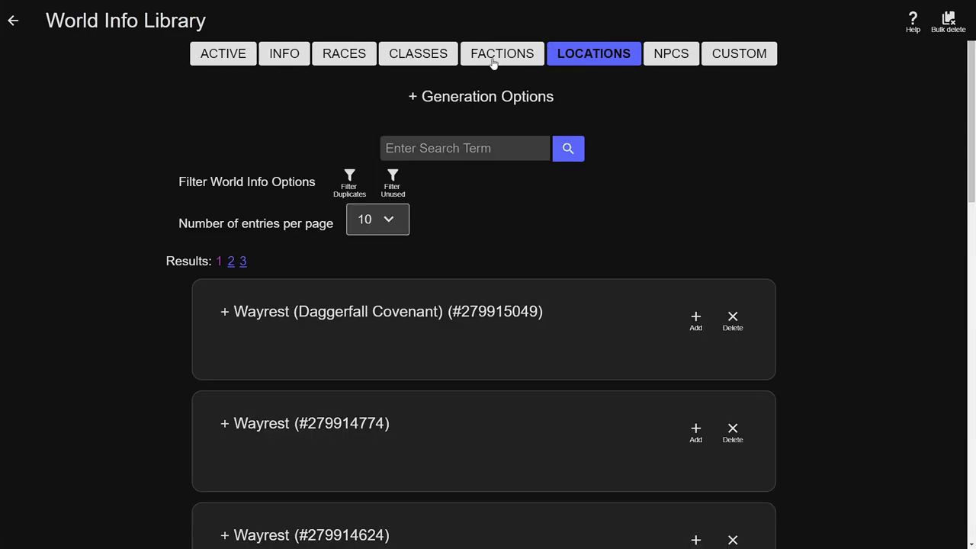
left_click(496, 61)
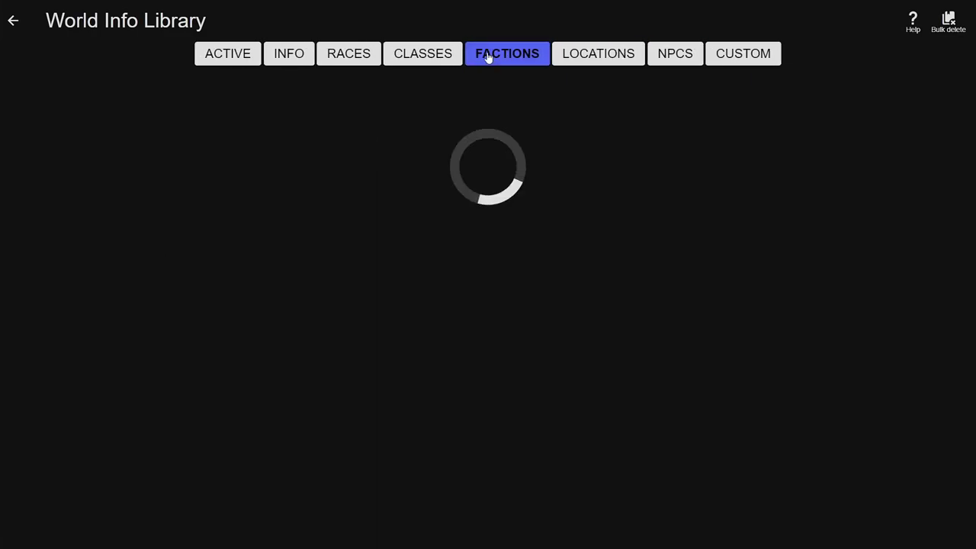
left_click(216, 68)
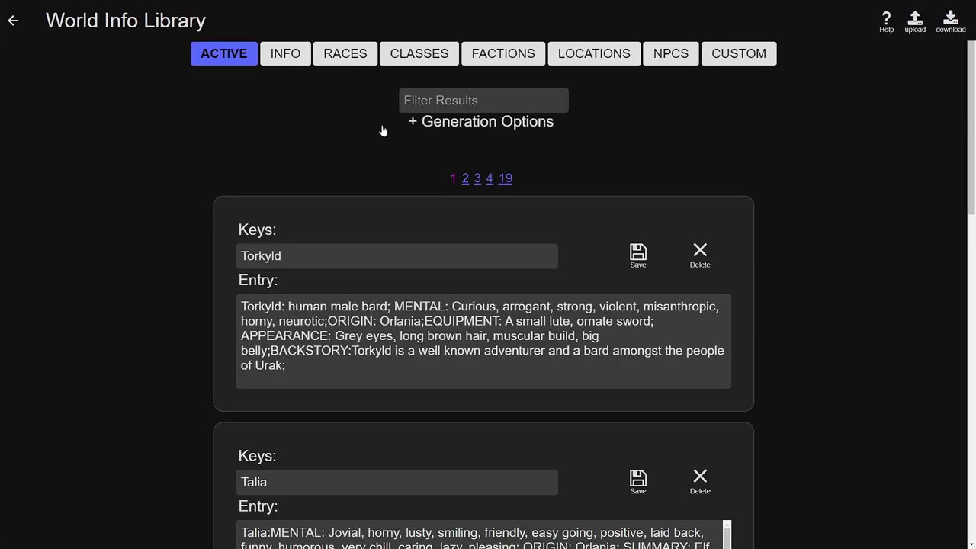
Inspect Callixtus's keys: 'Callixtus; king; king of Orlania; king of Urak'.
scroll(377, 137, "down", 3)
scroll(377, 149, "down", 7)
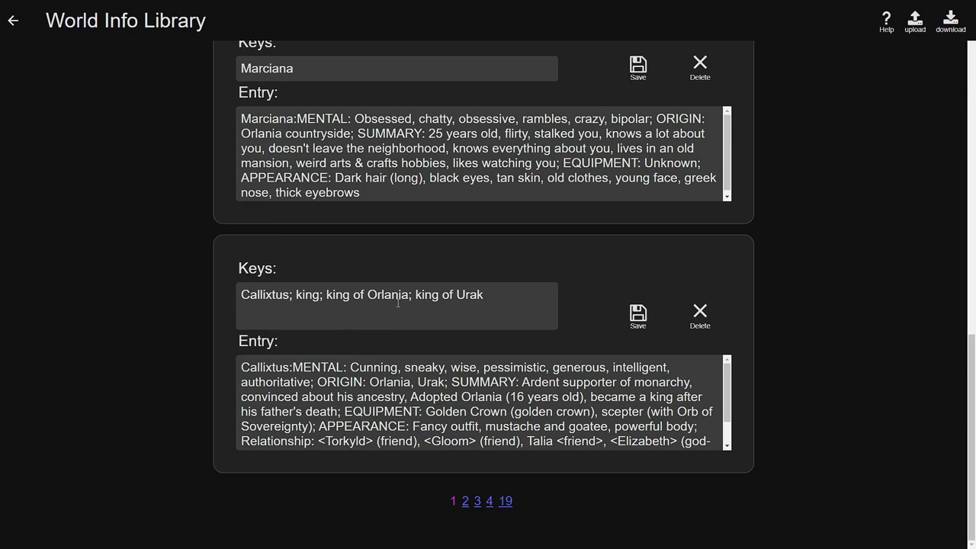
left_click_drag(491, 298, 229, 320)
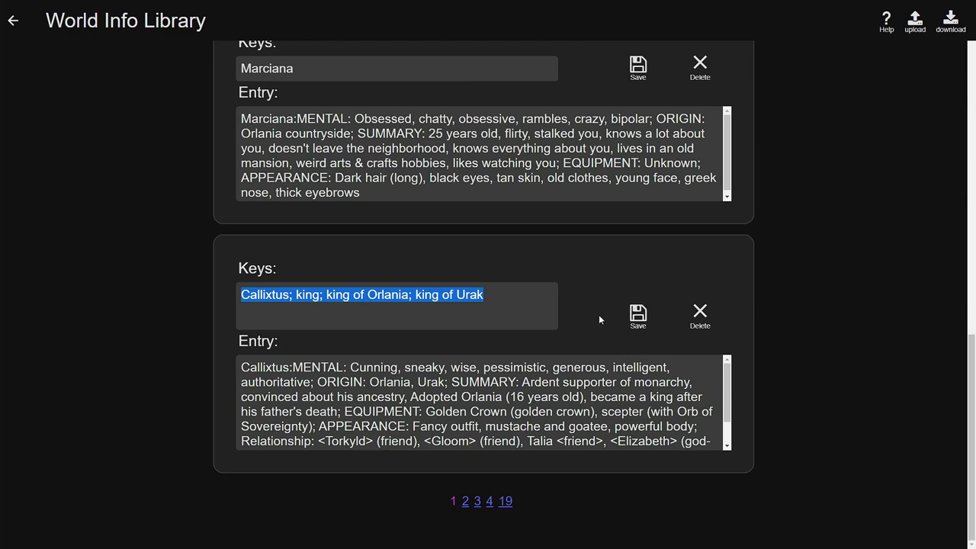
left_click(534, 314)
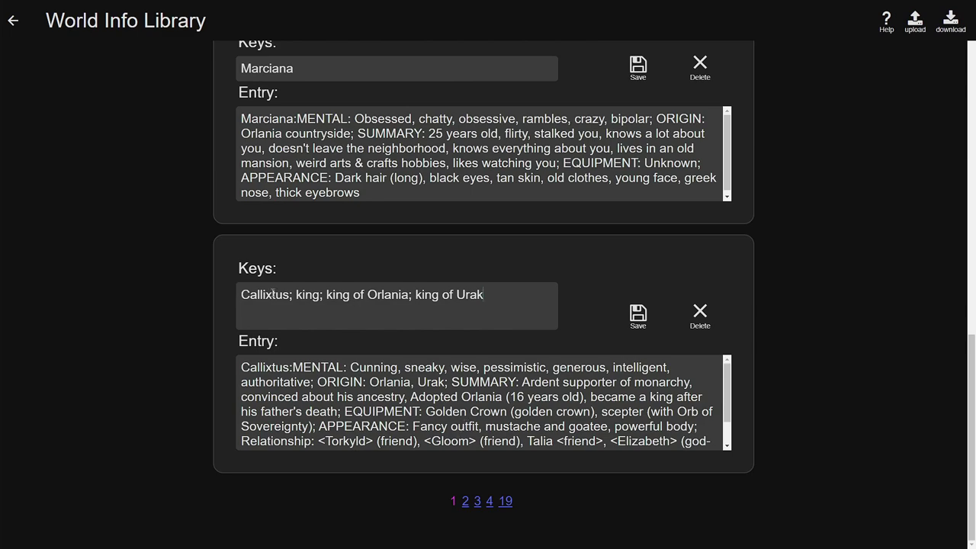
left_click_drag(503, 294, 229, 330)
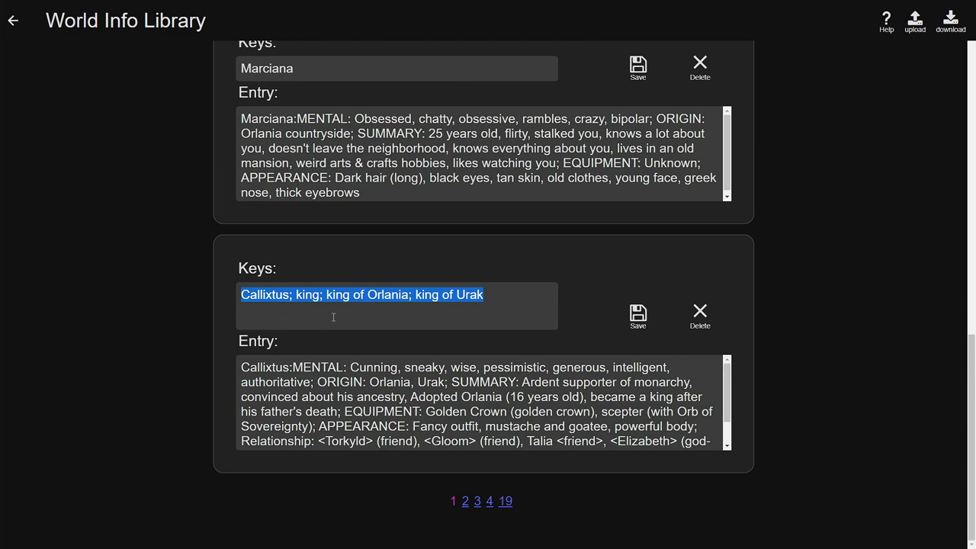
left_click(415, 299)
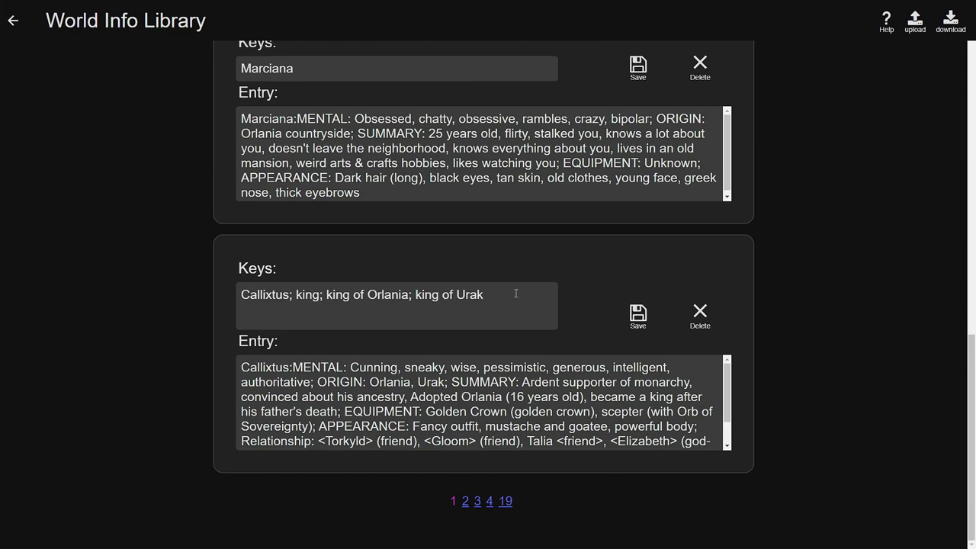
Return to the story and inspect the remembered text about Callixtus being king of Urak.
left_click(13, 21)
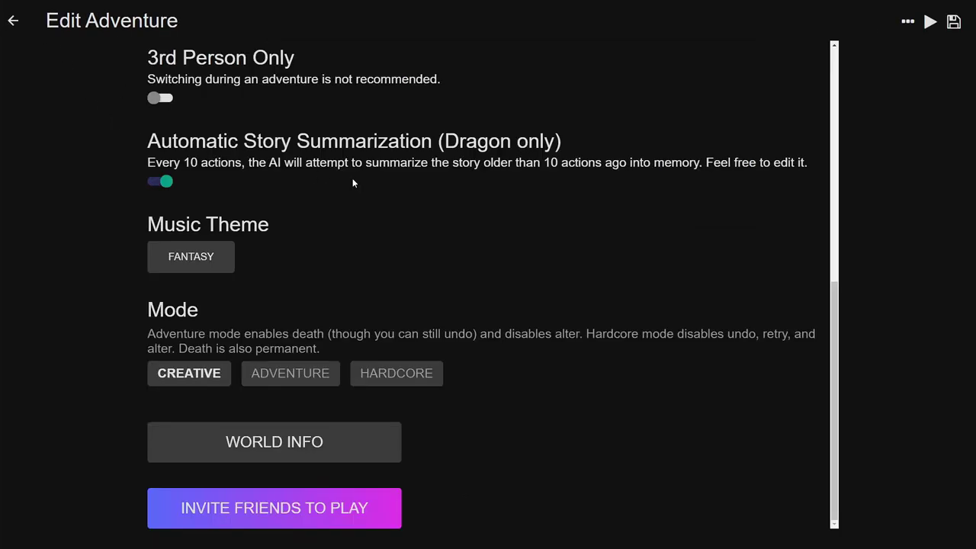
left_click(13, 21)
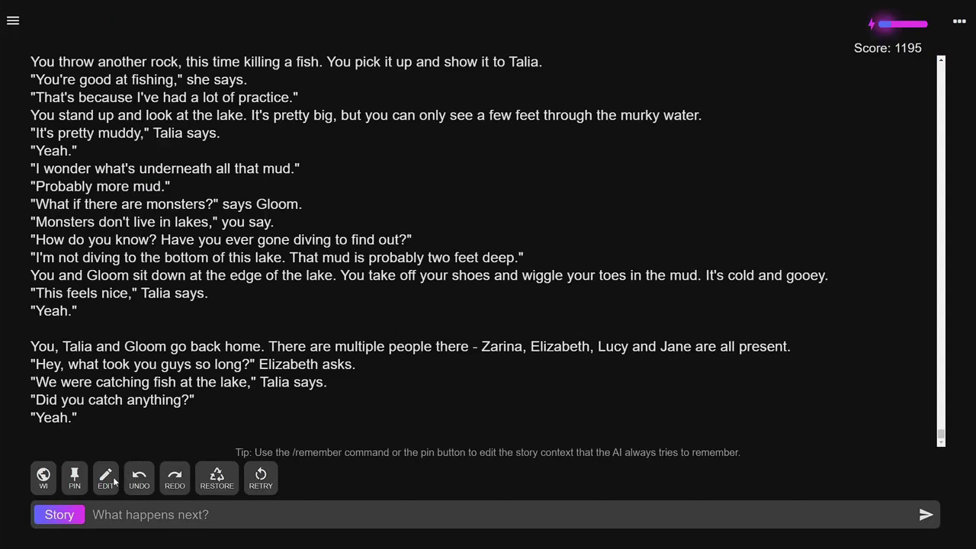
left_click(74, 489)
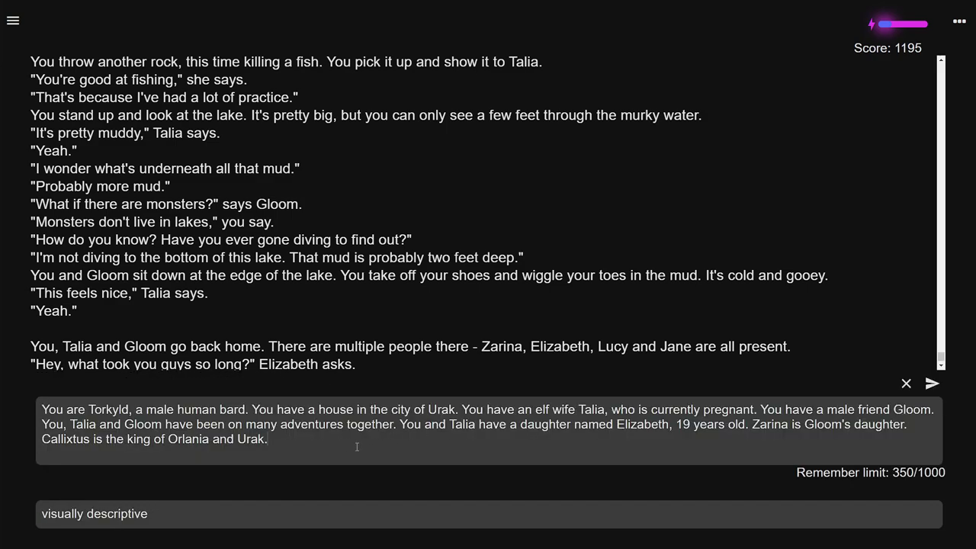
left_click_drag(356, 447, 50, 470)
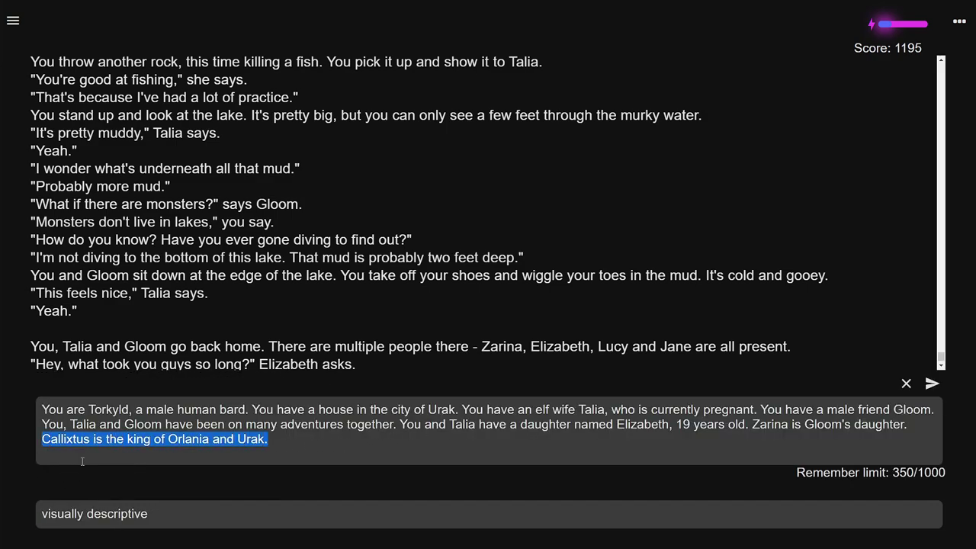
left_click(75, 458)
left_click_drag(93, 441, 32, 444)
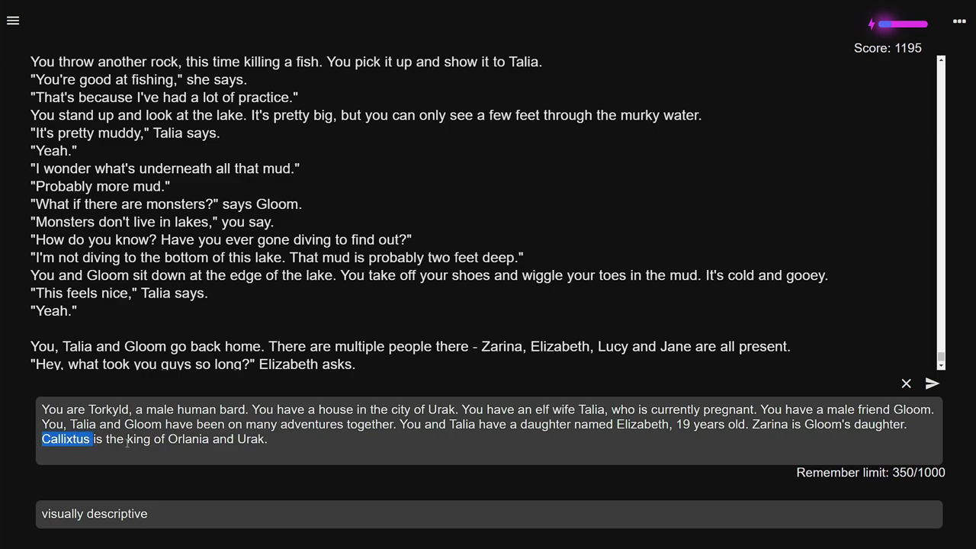
left_click_drag(271, 441, 127, 444)
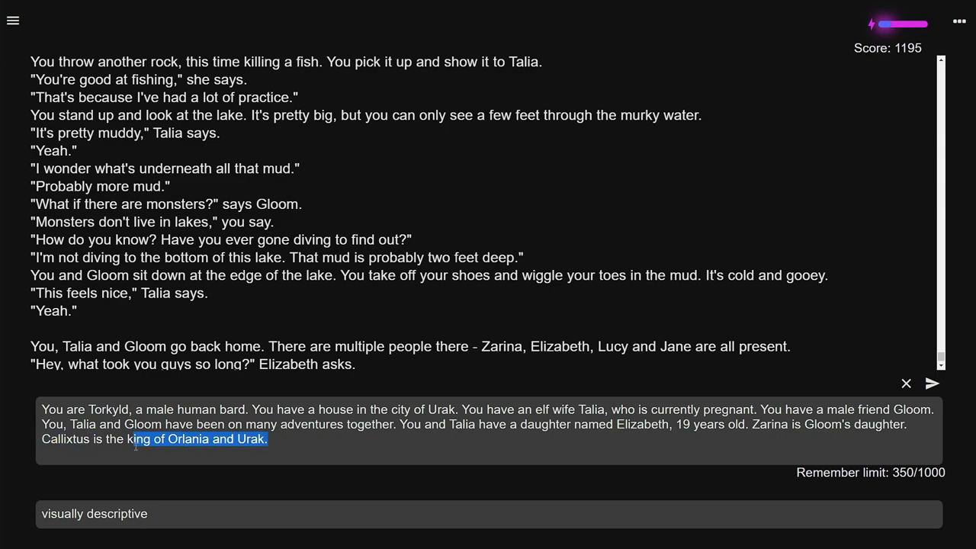
left_click(205, 442)
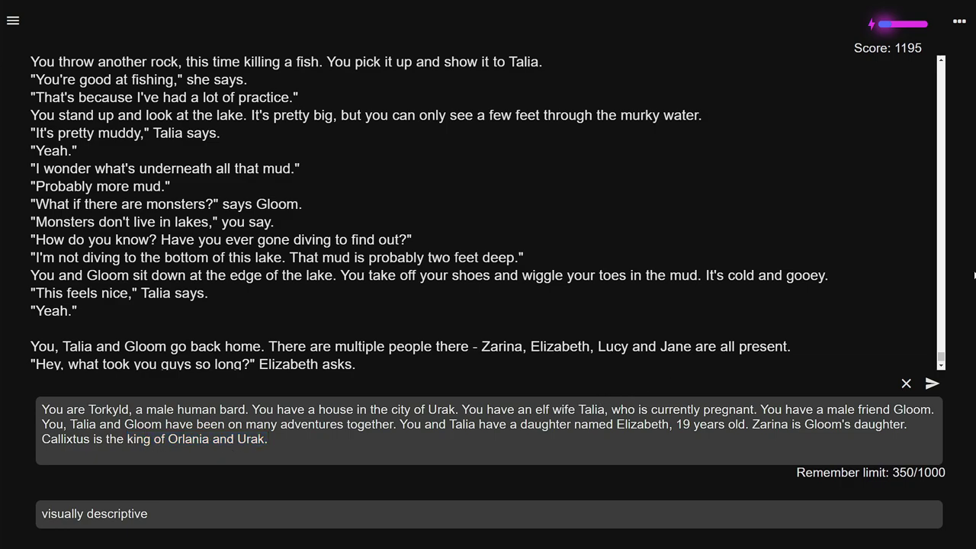
left_click(907, 385)
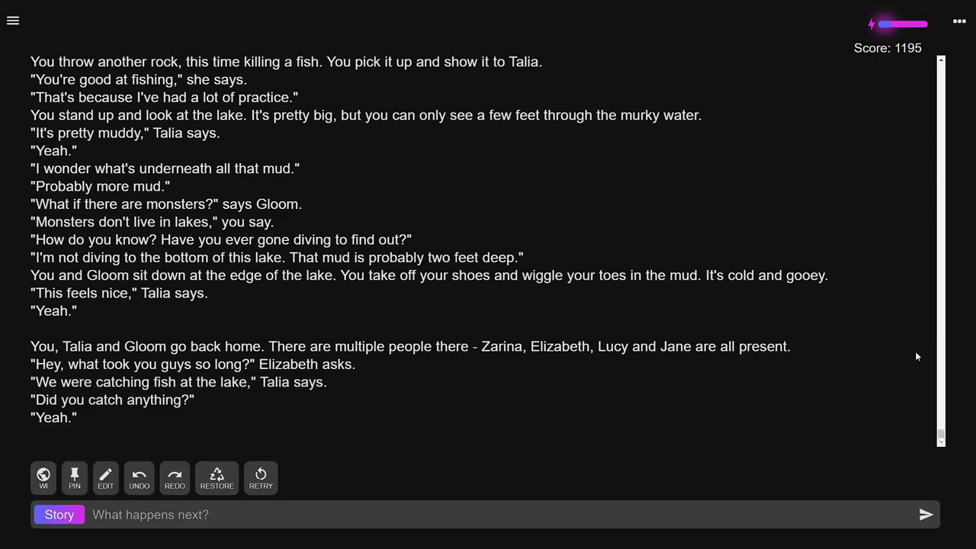
Recheck the remembered context, leaving it unchanged, and bring up the adventure's side menu.
left_click(959, 21)
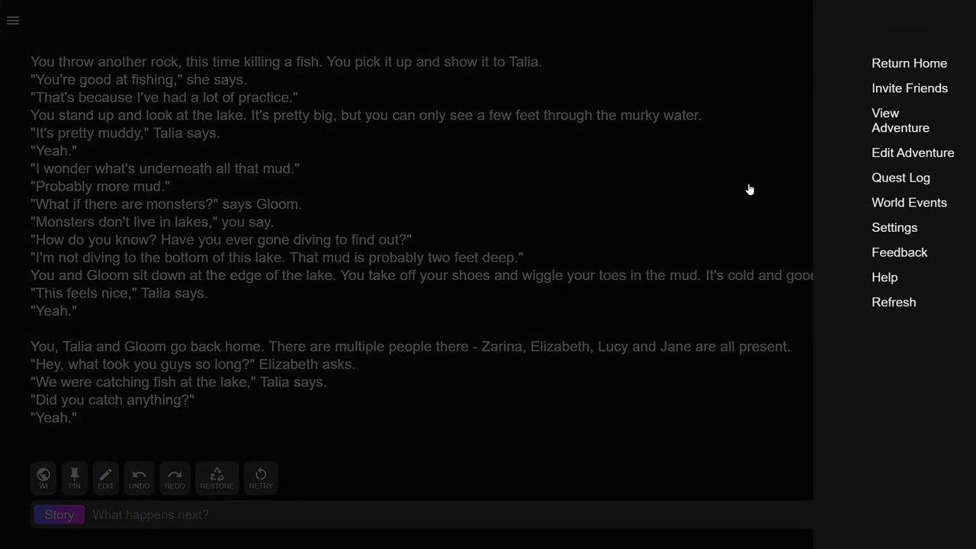
left_click(342, 442)
left_click(74, 474)
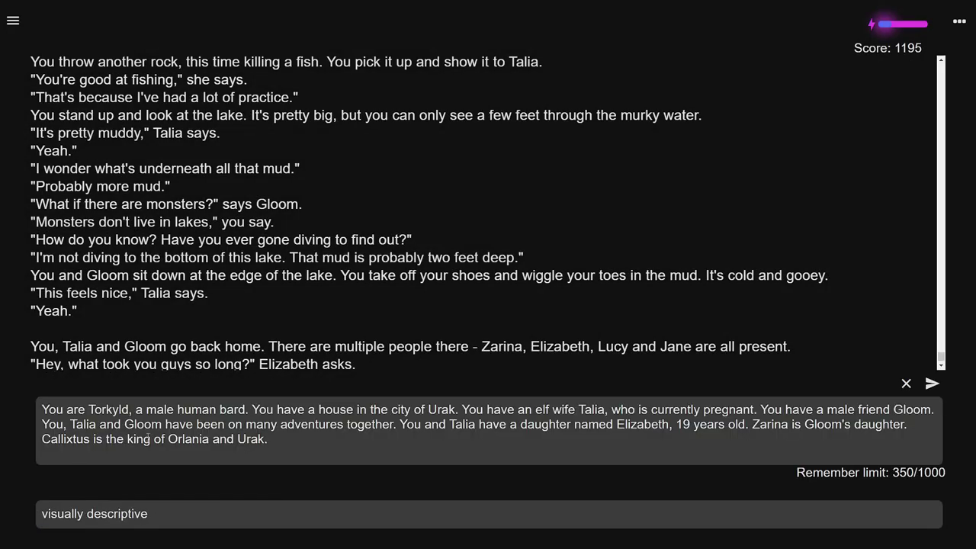
left_click(906, 384)
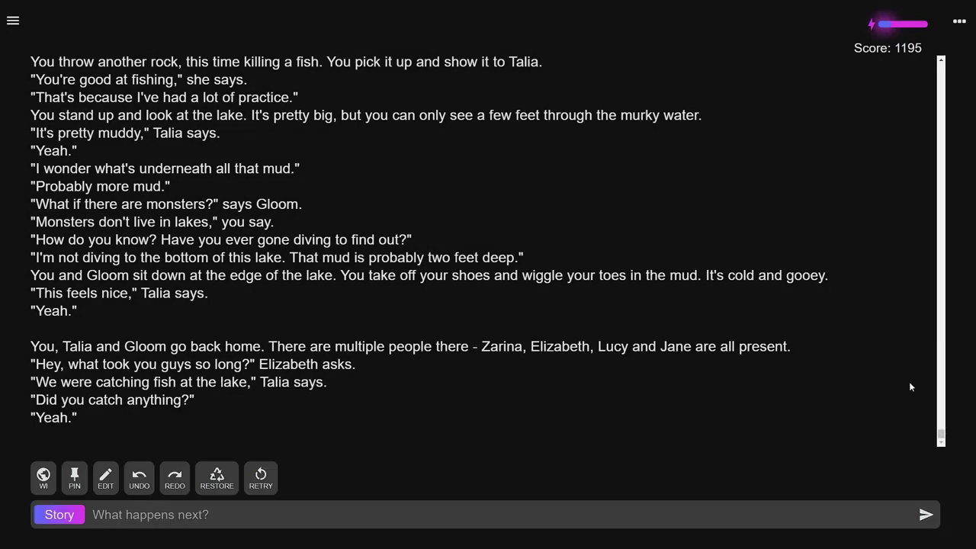
left_click(956, 23)
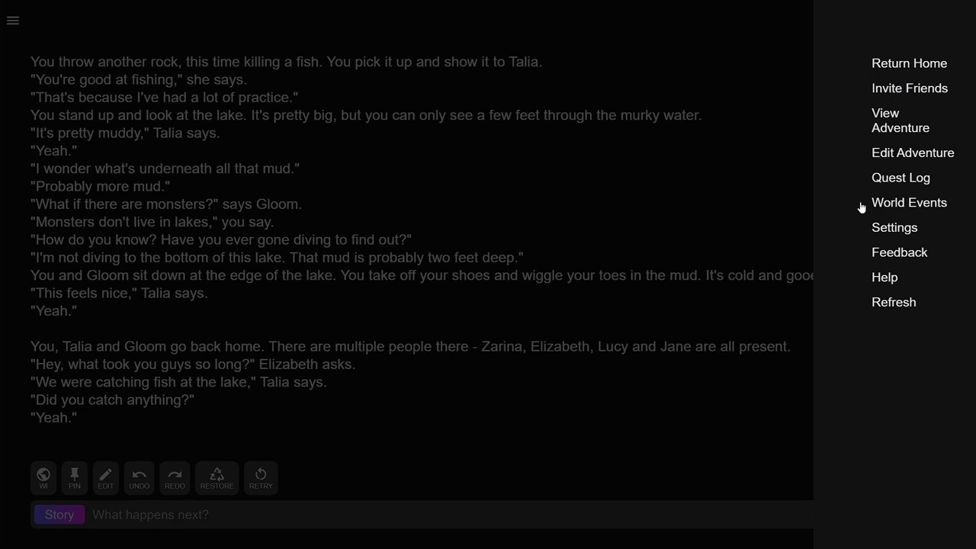
Edit the last action naming Zarina, Elizabeth, Lucy and Jane, selecting Lucy's name.
left_click(717, 314)
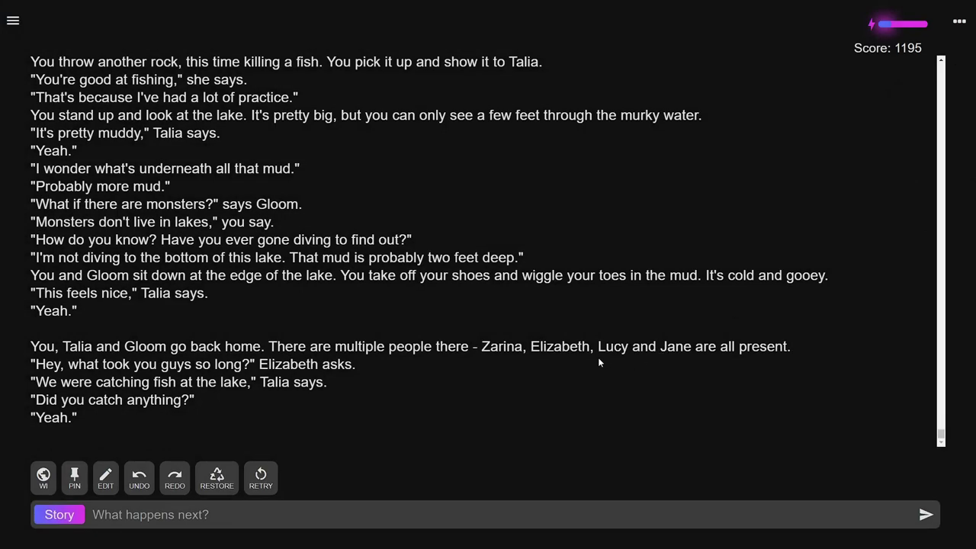
left_click_drag(598, 350, 627, 353)
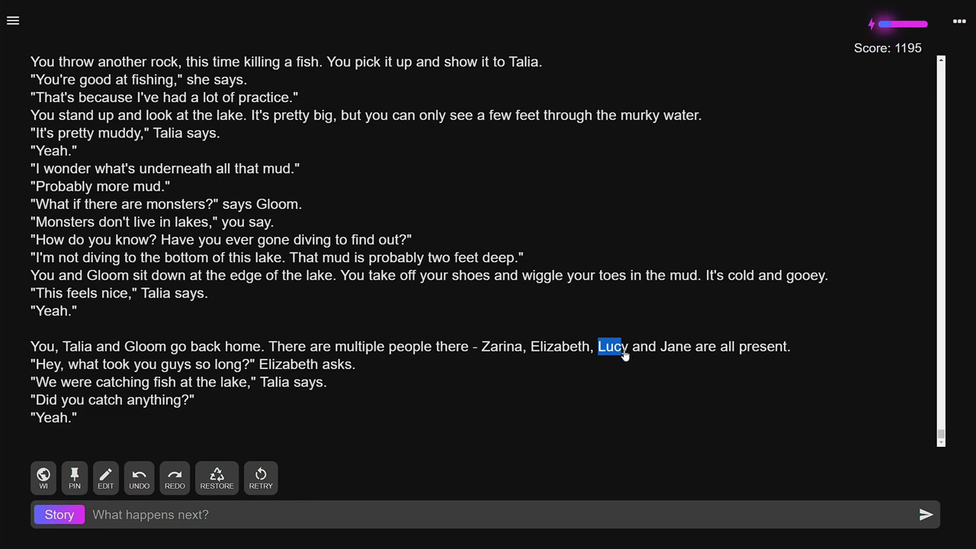
left_click(610, 404)
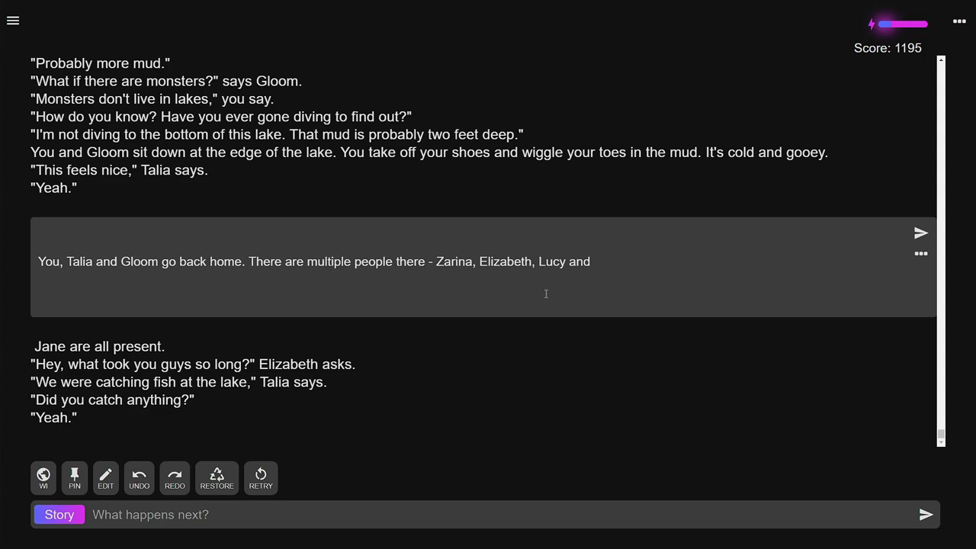
left_click_drag(539, 267, 566, 273)
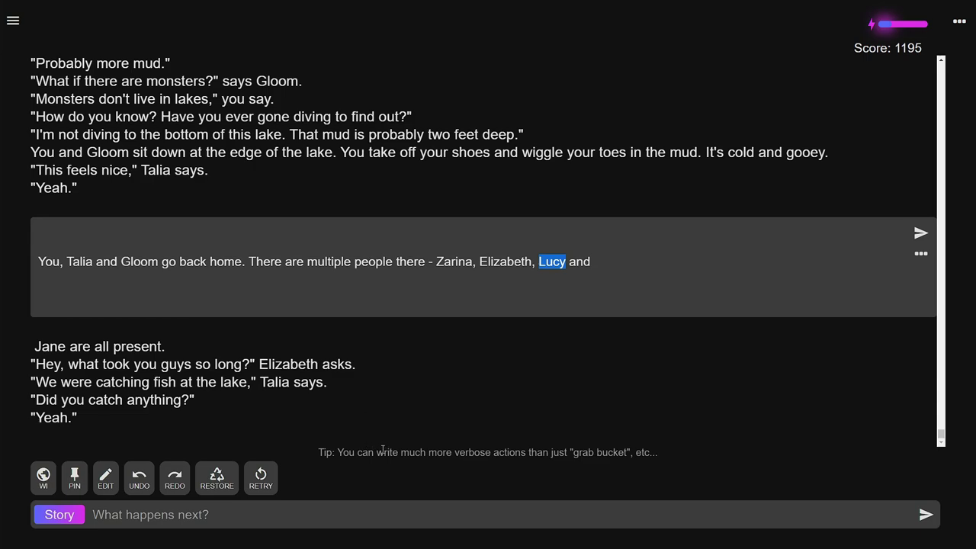
left_click(499, 306)
left_click(959, 20)
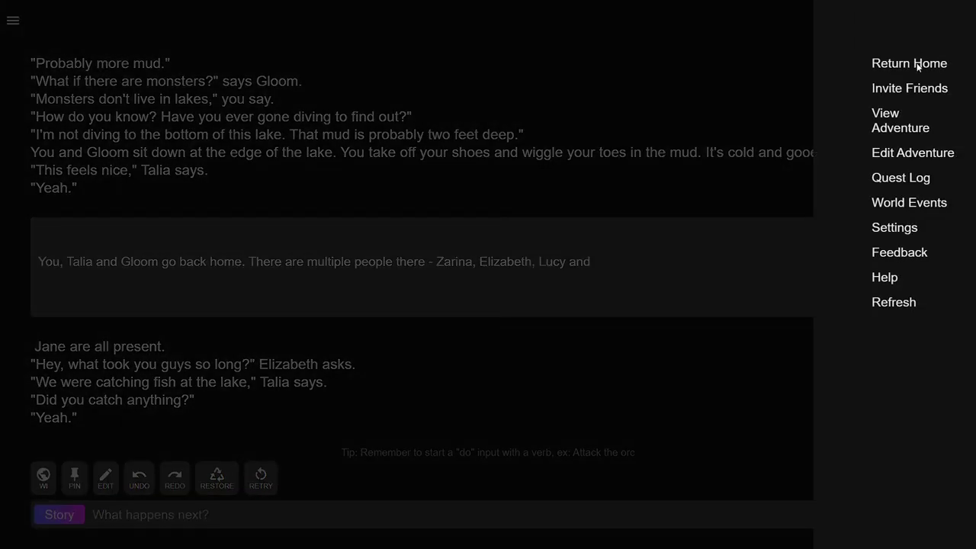
Review the Game settings, Randomness 0.8 and Length 50, then return to the story.
left_click(884, 227)
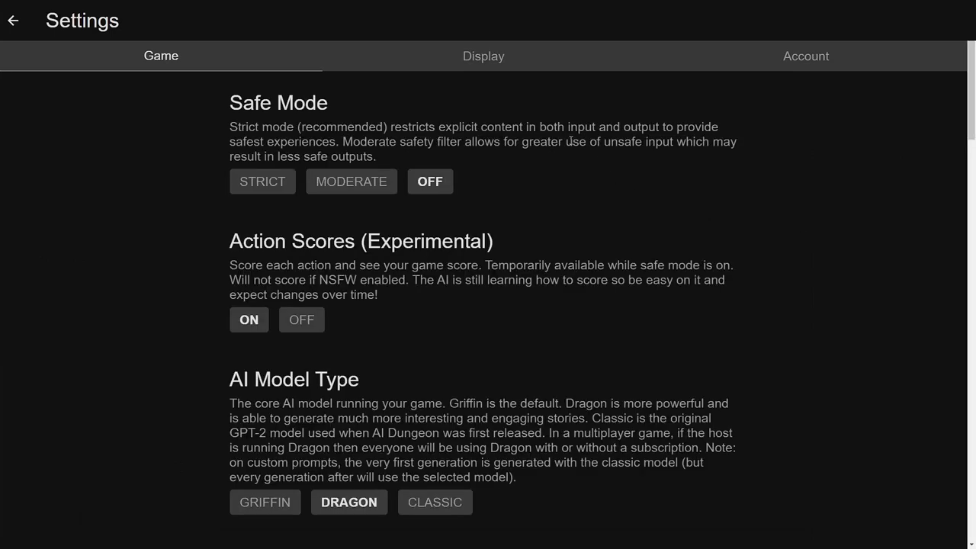
scroll(276, 295, "down", 7)
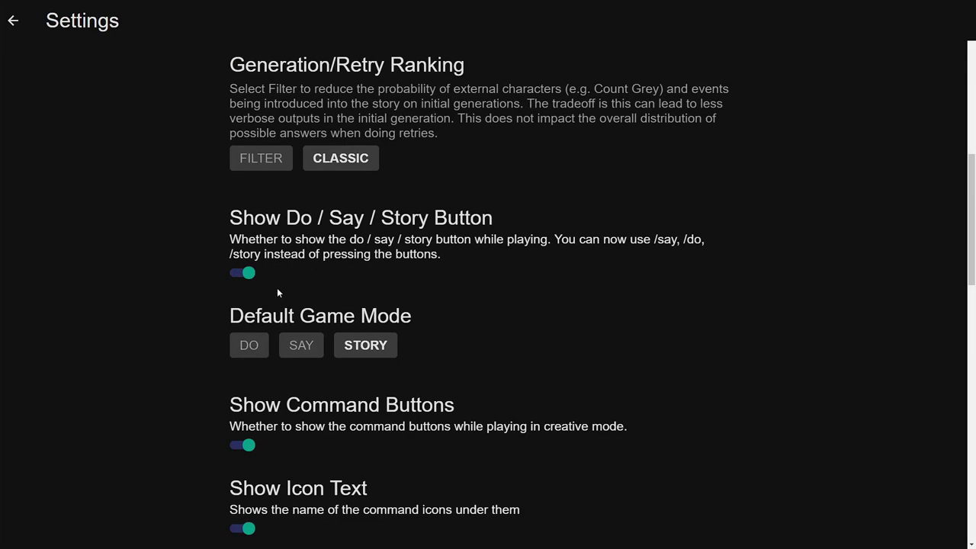
scroll(282, 282, "down", 3)
scroll(292, 267, "down", 10)
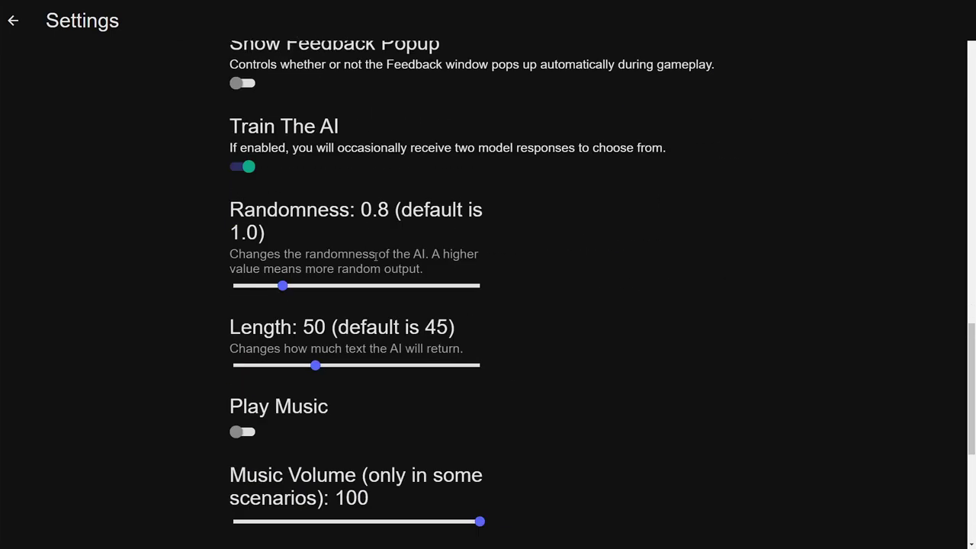
left_click(12, 21)
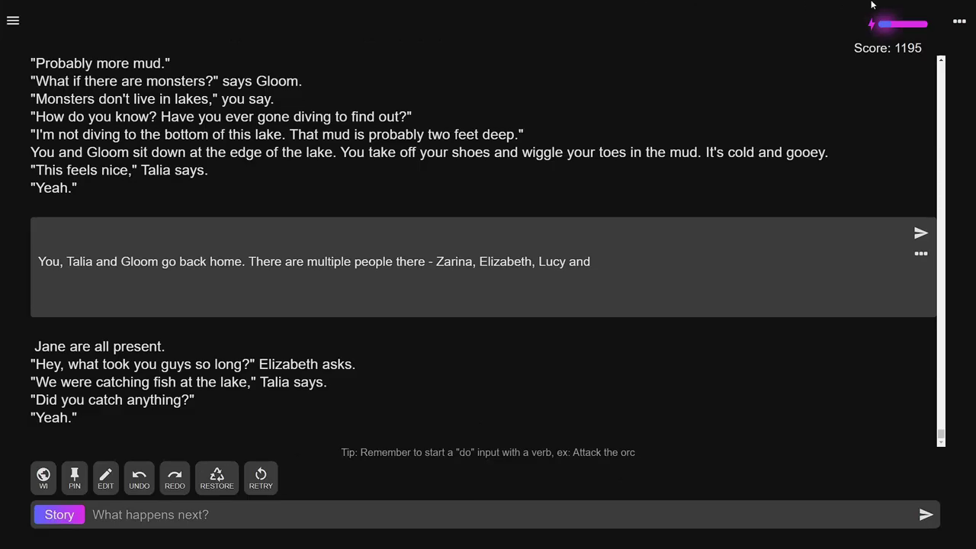
left_click(958, 21)
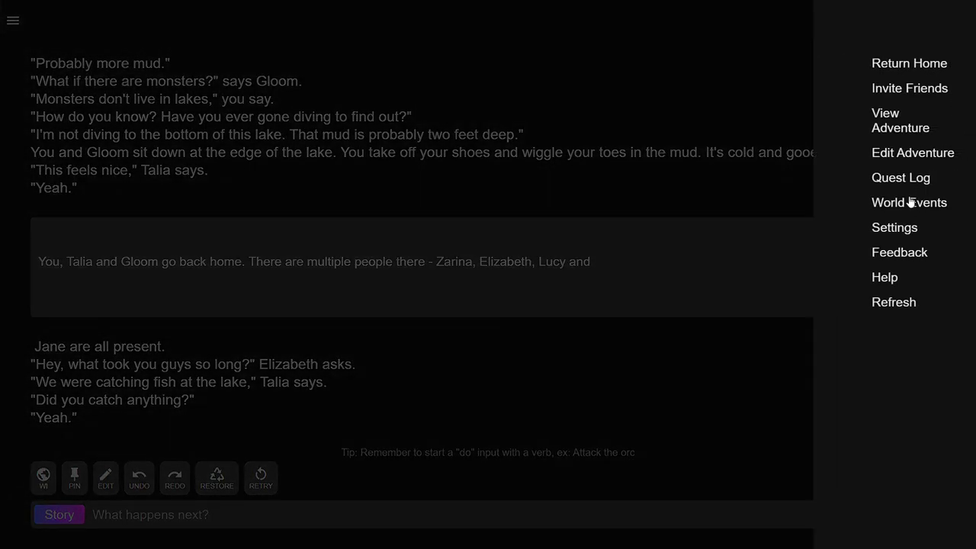
left_click(881, 156)
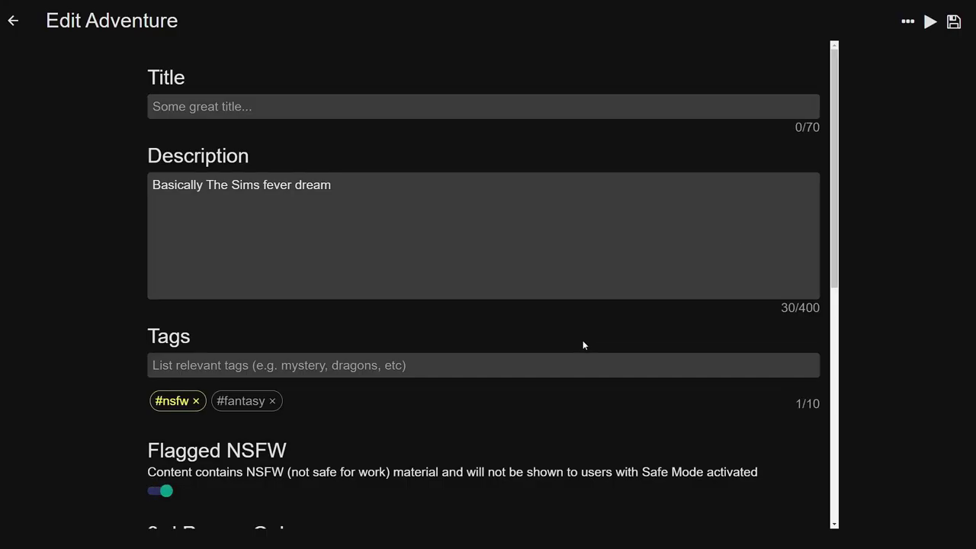
scroll(541, 354, "down", 10)
left_click(314, 443)
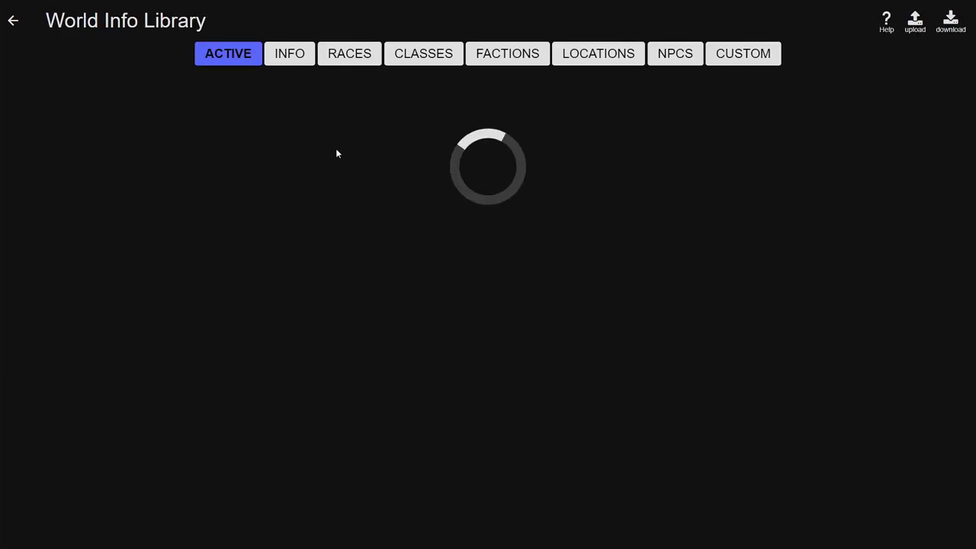
scroll(409, 124, "down", 2)
scroll(409, 125, "up", 2)
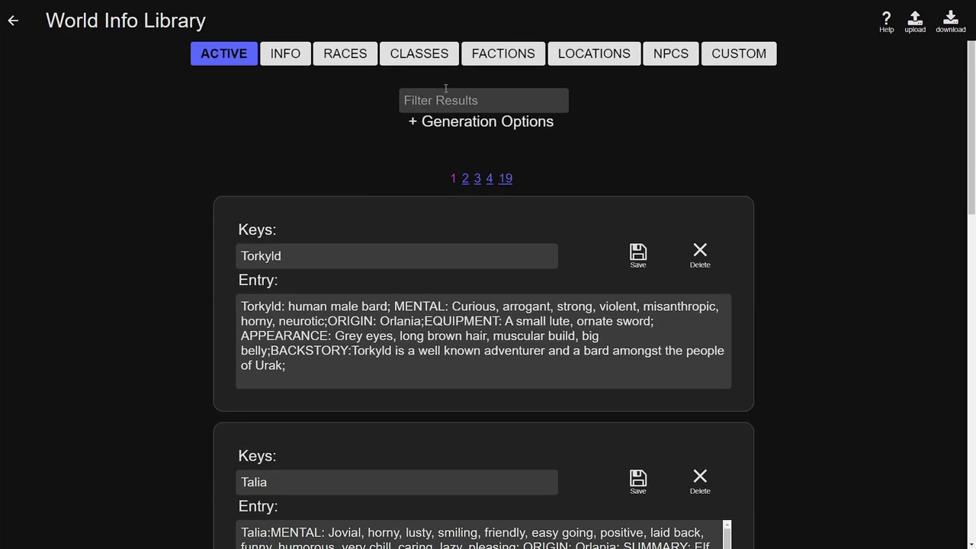
left_click(448, 92)
type("lucy")
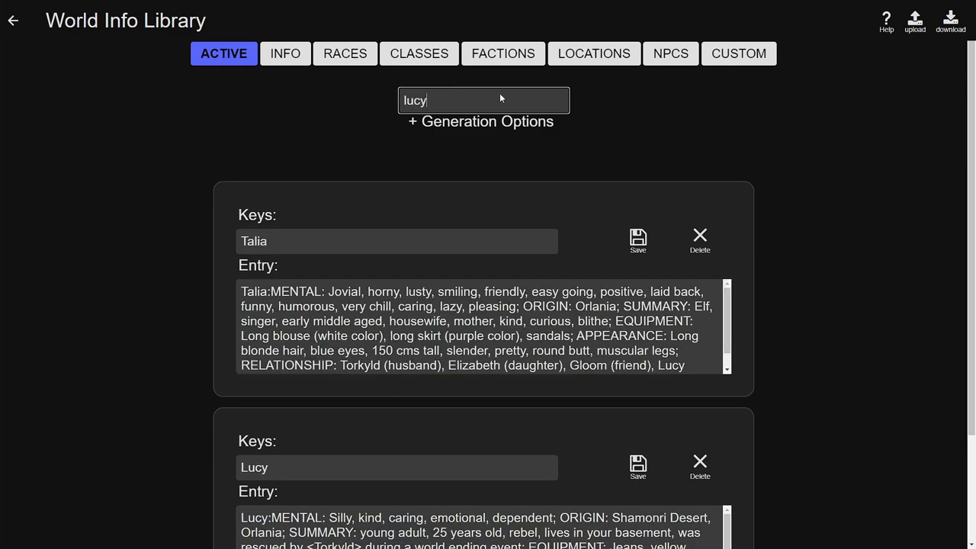
scroll(492, 168, "down", 2)
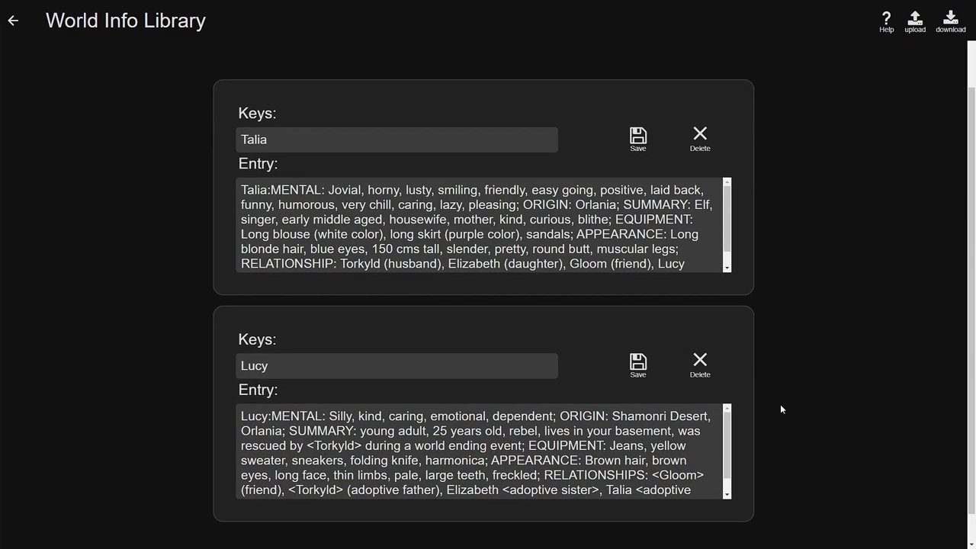
scroll(701, 432, "down", 1)
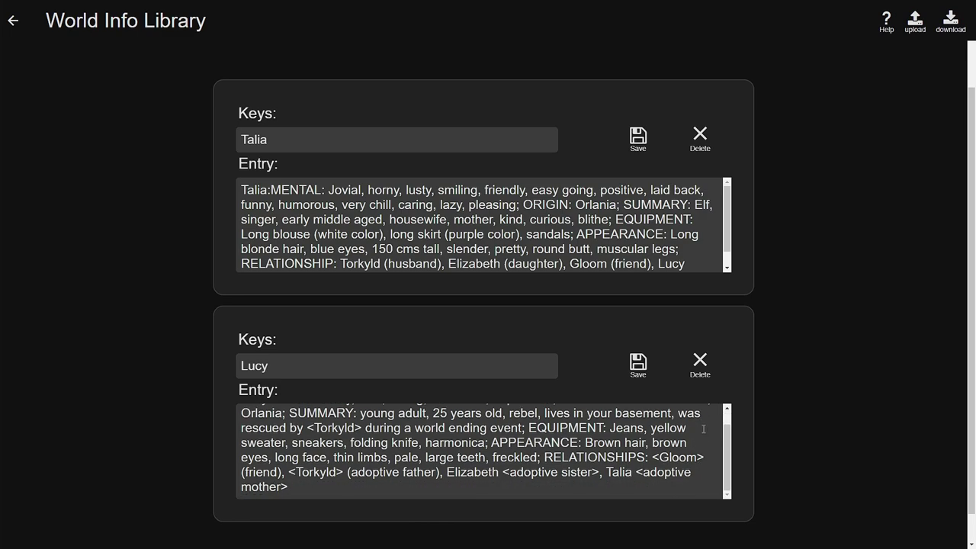
scroll(572, 442, "up", 1)
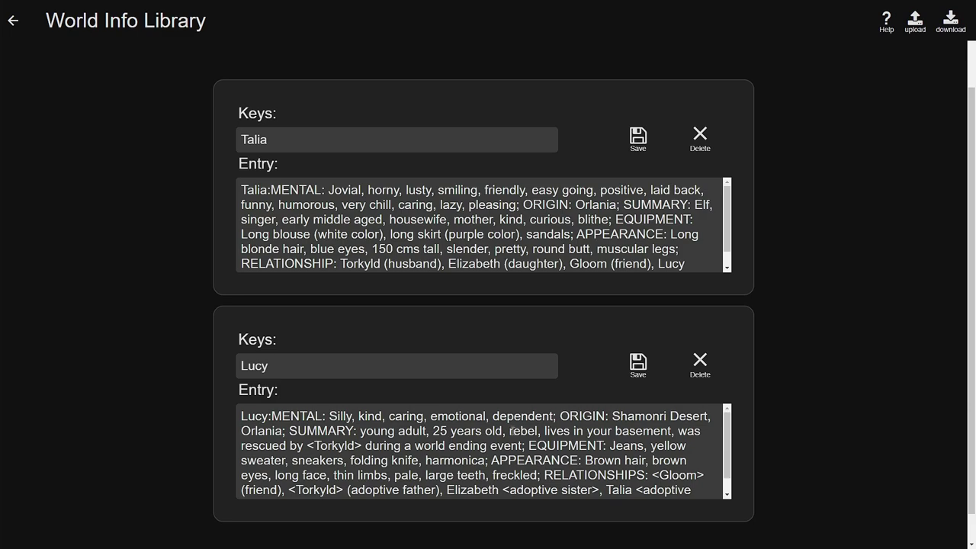
scroll(430, 424, "down", 1)
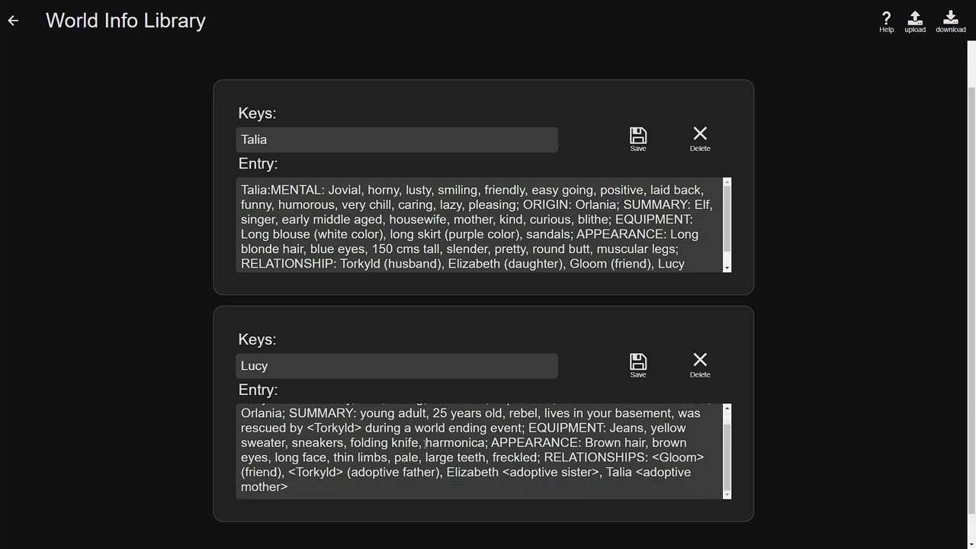
scroll(418, 480, "up", 2)
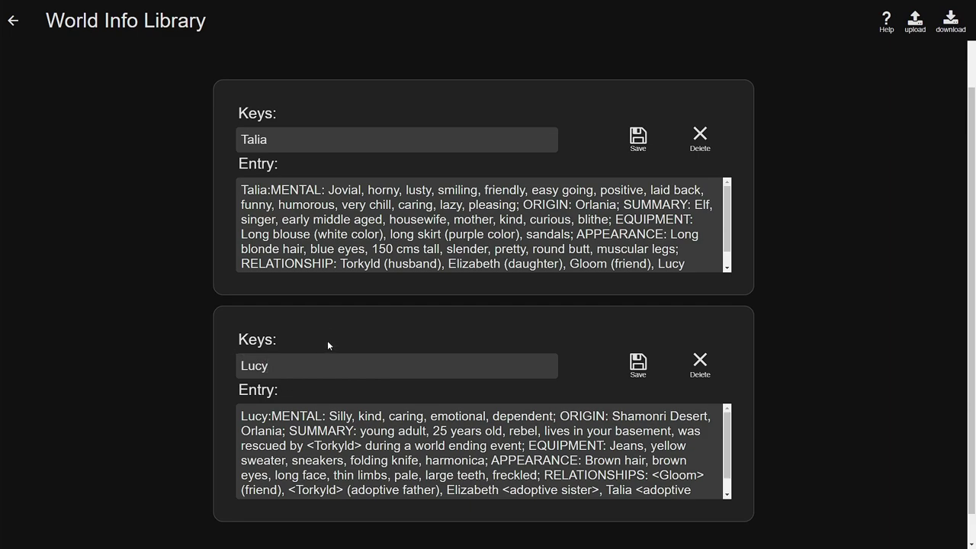
Append '; adopted daughter; yoiur daughter' to Lucy's World Info keys.
key("BackSpace")
type("iana")
key("BackSpace")
key("BackSpace")
key("BackSpace")
key("BackSpace")
type("y")
left_click_drag(279, 364, 219, 365)
left_click(200, 355)
type(";")
type("adopted daughter; yoiur daughter")
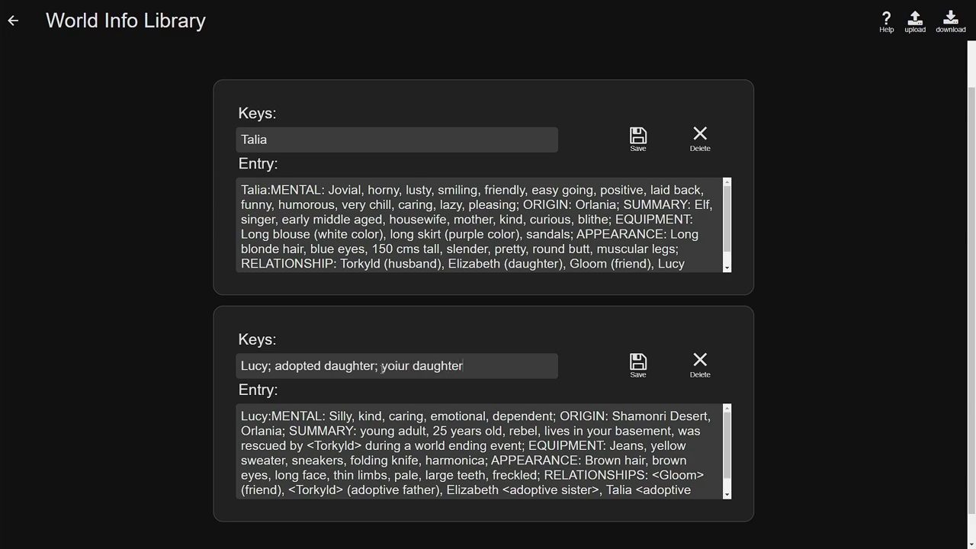
Append '; wife; your wife' to Talia's keys and go back to Edit Adventure.
left_click(311, 146)
scroll(385, 242, "up", 2)
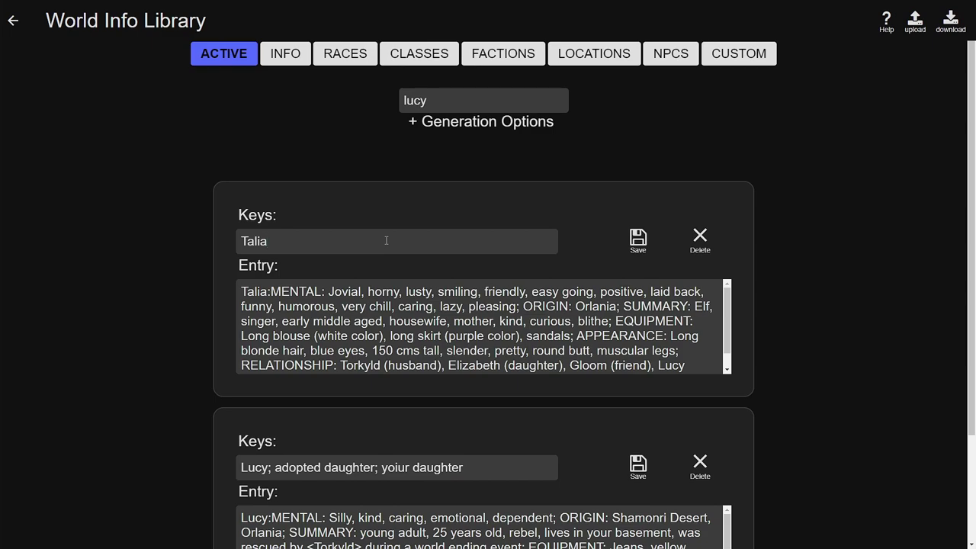
type(";")
type("wife; your wife")
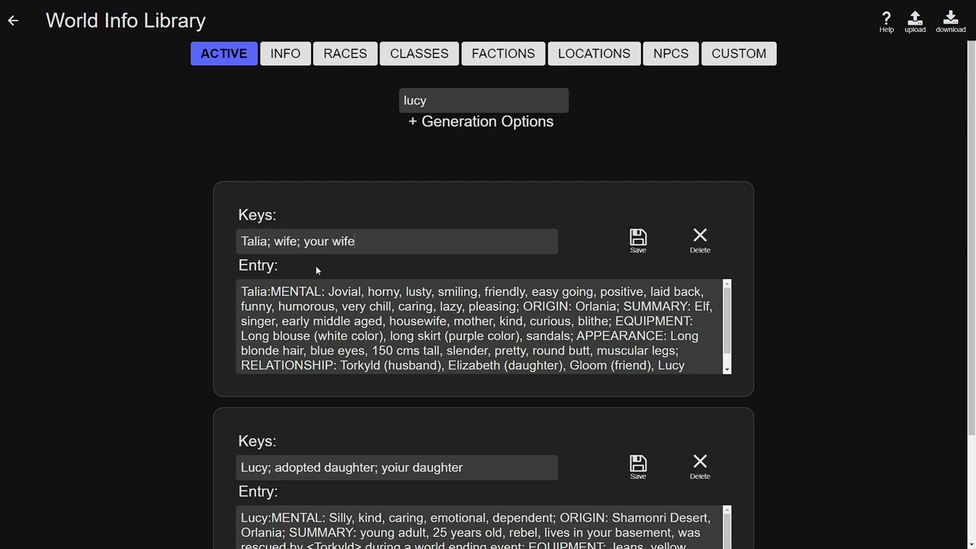
left_click_drag(305, 241, 384, 238)
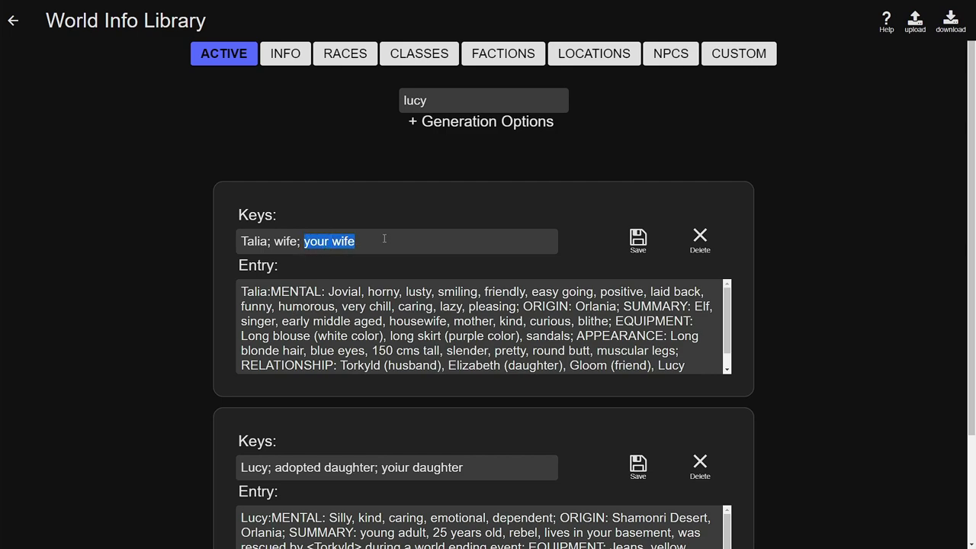
left_click(702, 89)
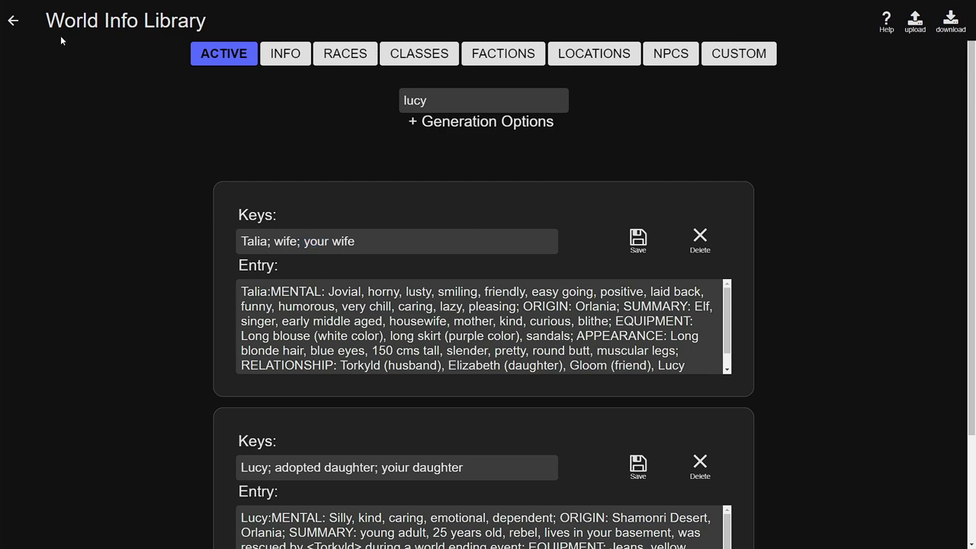
left_click(13, 21)
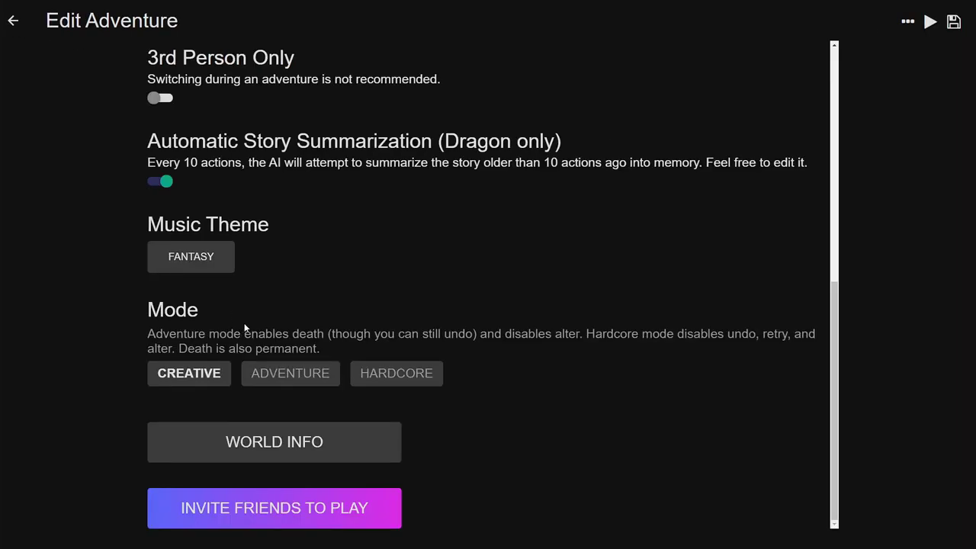
Return to the adventure's story, review its memory panel, cancel the passage edit, and close memory.
left_click(13, 20)
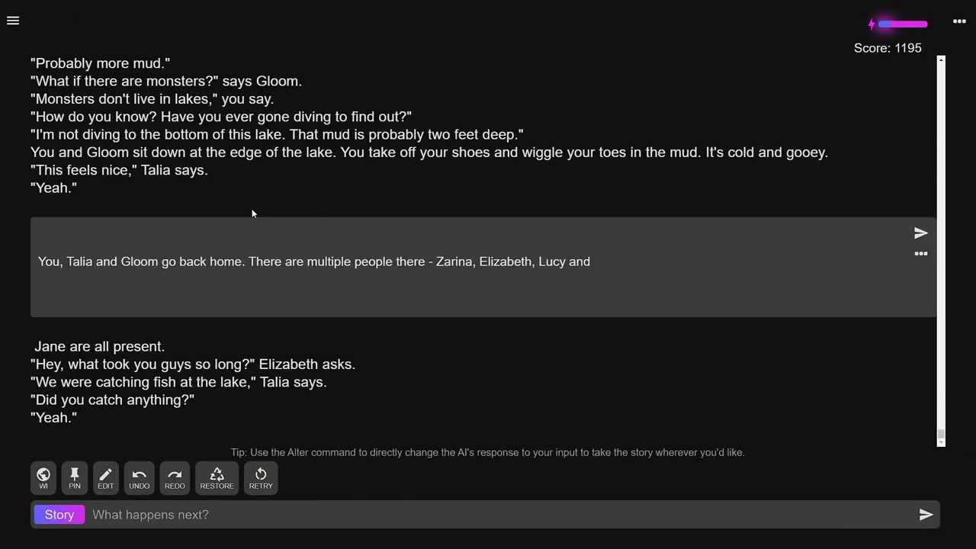
left_click(75, 478)
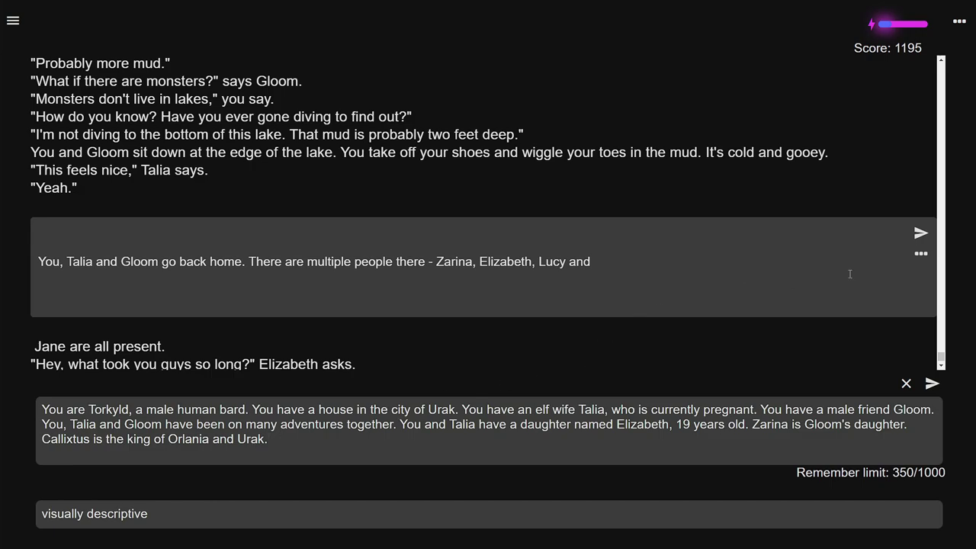
left_click(922, 257)
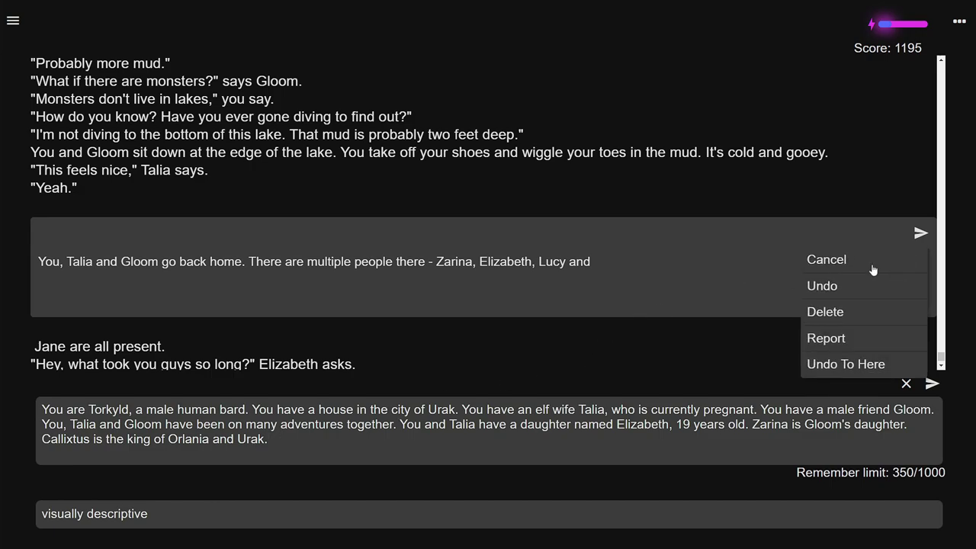
left_click(869, 267)
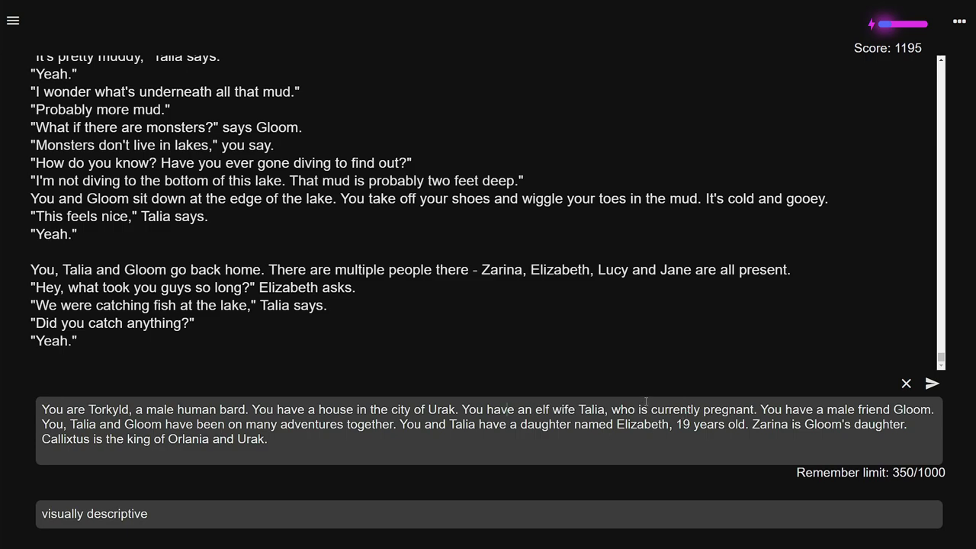
left_click(906, 383)
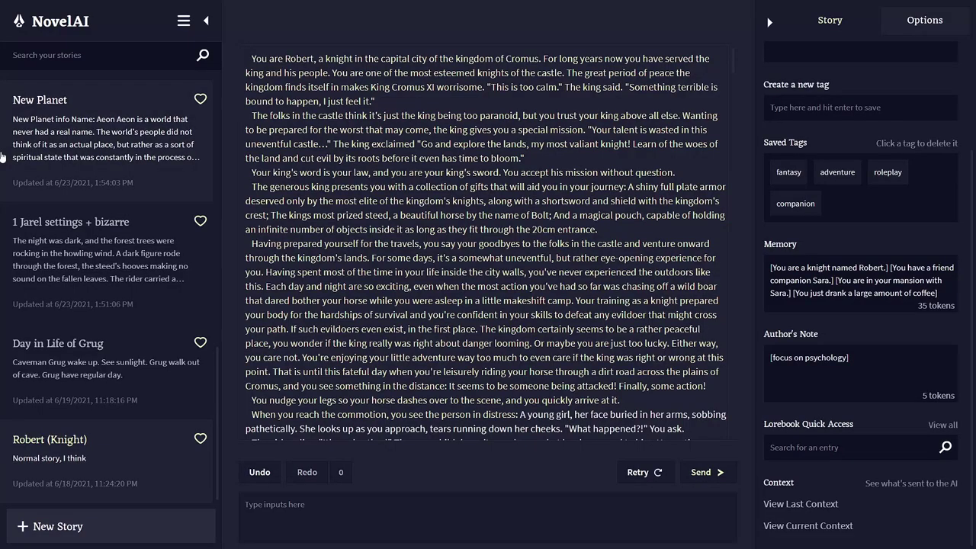
left_click(815, 505)
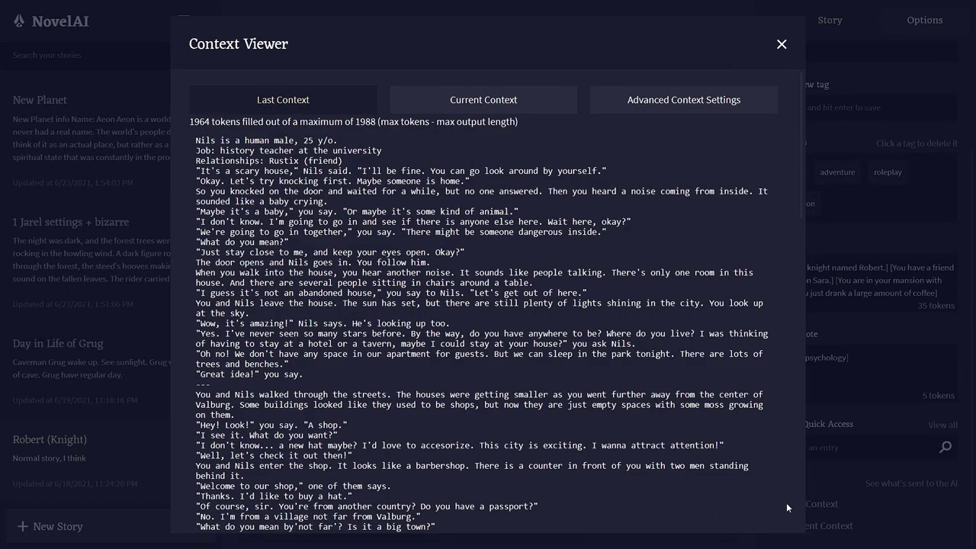
left_click(780, 44)
left_click(950, 426)
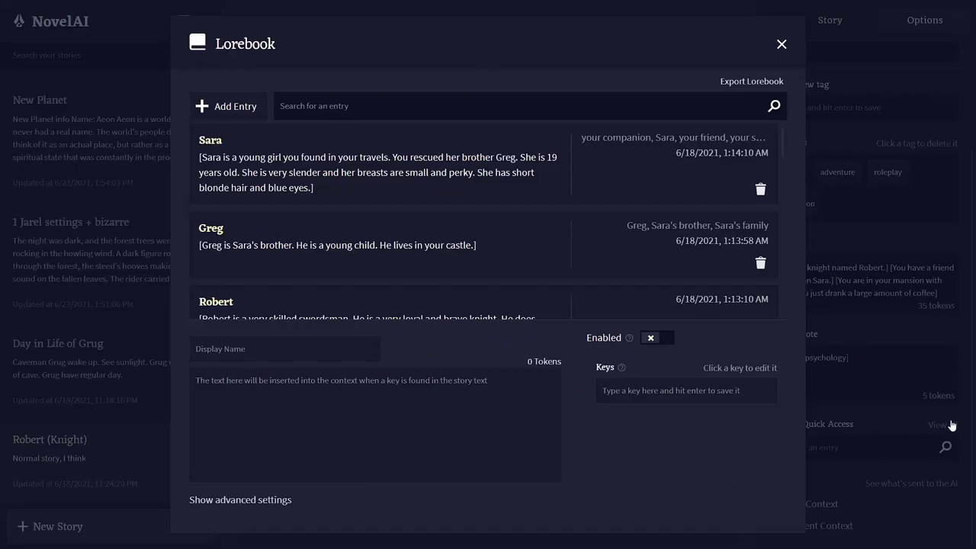
scroll(374, 214, "down", 10)
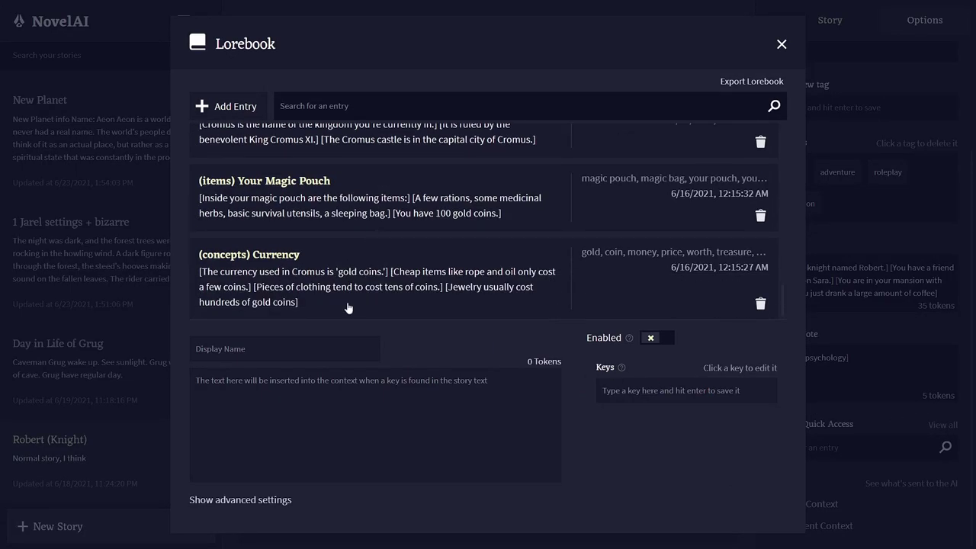
left_click(347, 307)
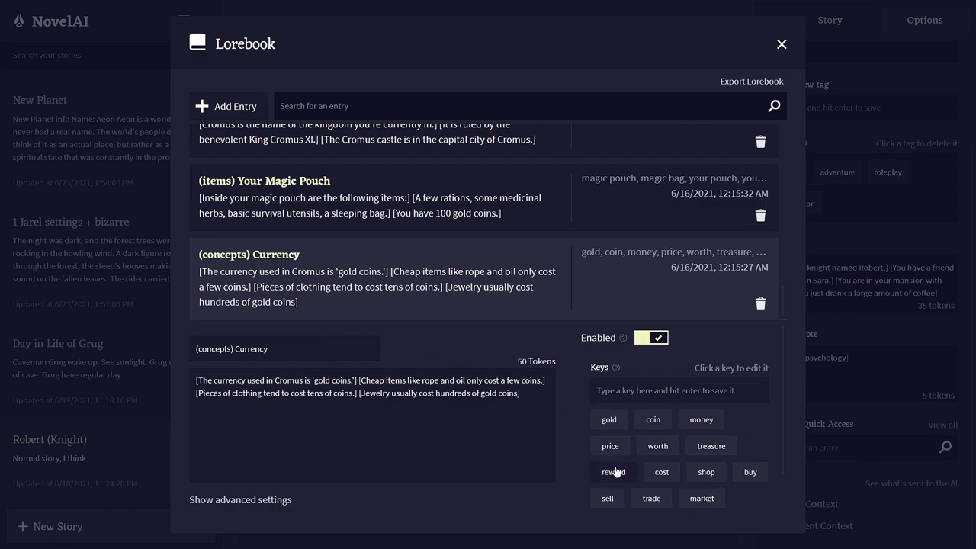
left_click(542, 428)
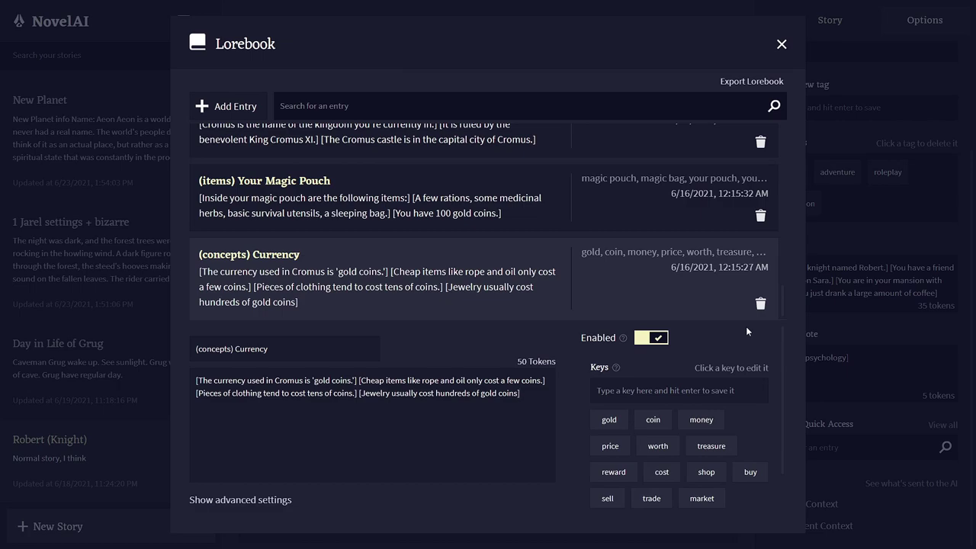
left_click(780, 43)
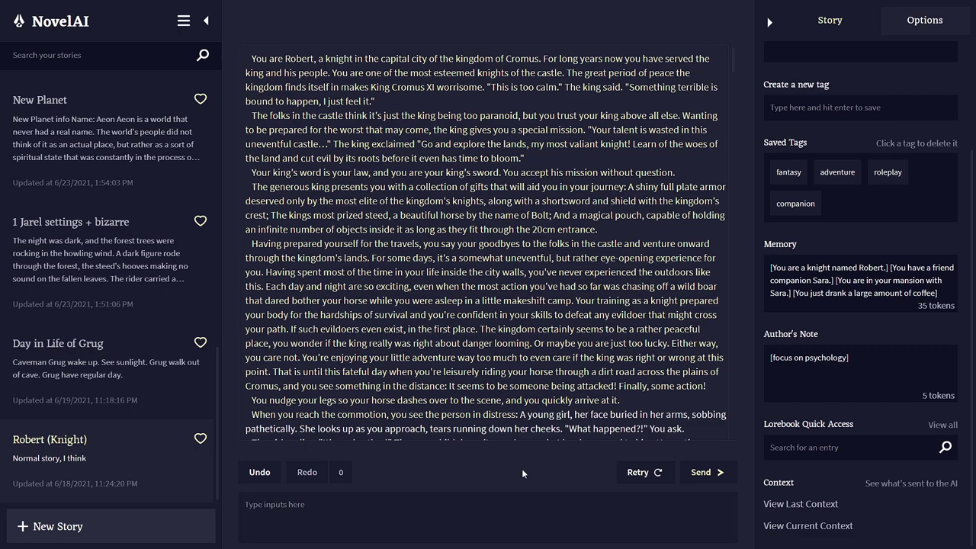
Open the World of Turgis story from the list and scroll to the end of its text.
scroll(117, 129, "up", 10)
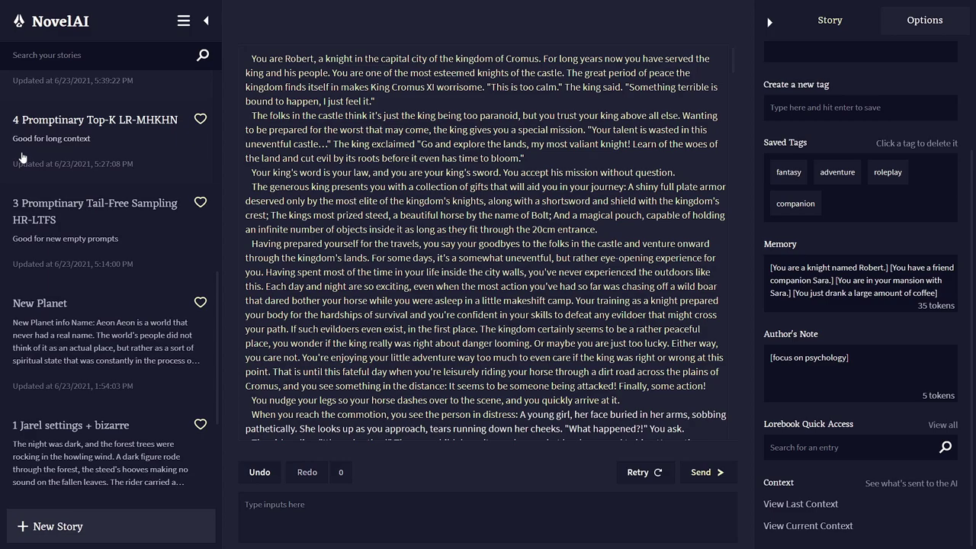
left_click(116, 130)
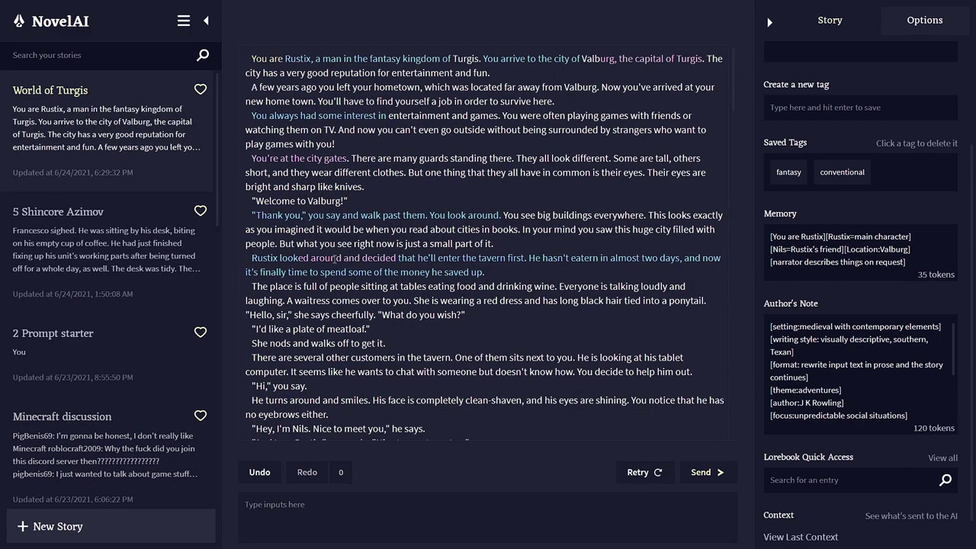
scroll(483, 252, "down", 10)
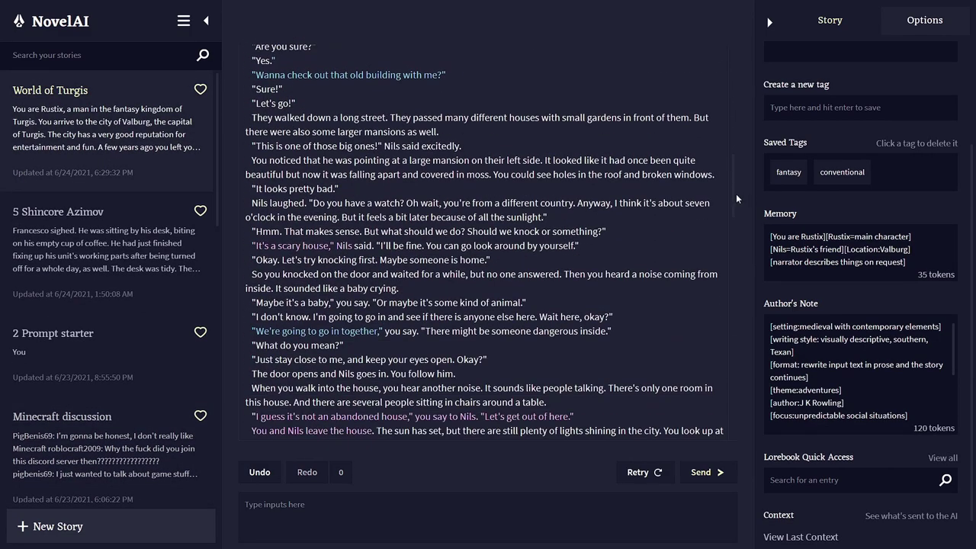
left_click_drag(734, 194, 726, 411)
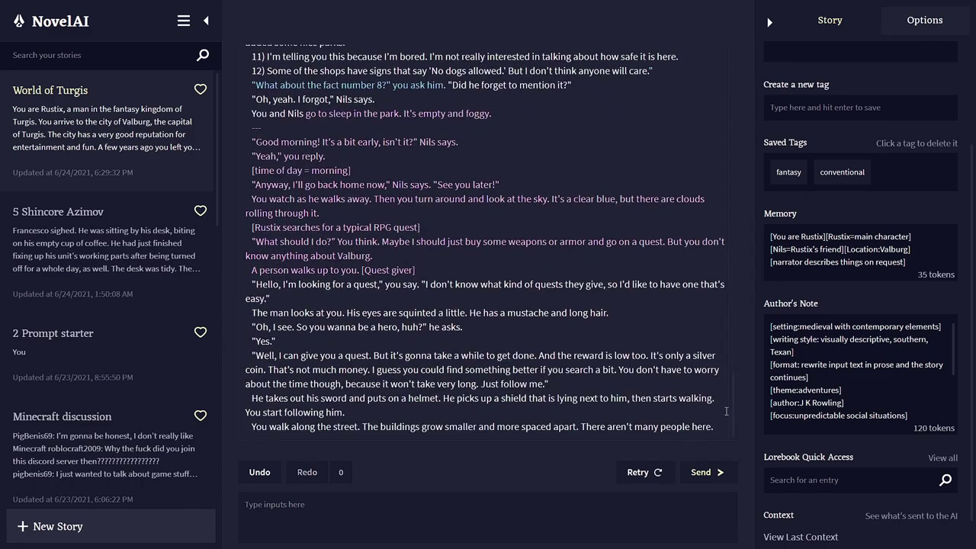
Review World of Turgis's sampling settings and set Tail-Free Sampling to 0.9.
left_click(899, 33)
scroll(849, 256, "up", 2)
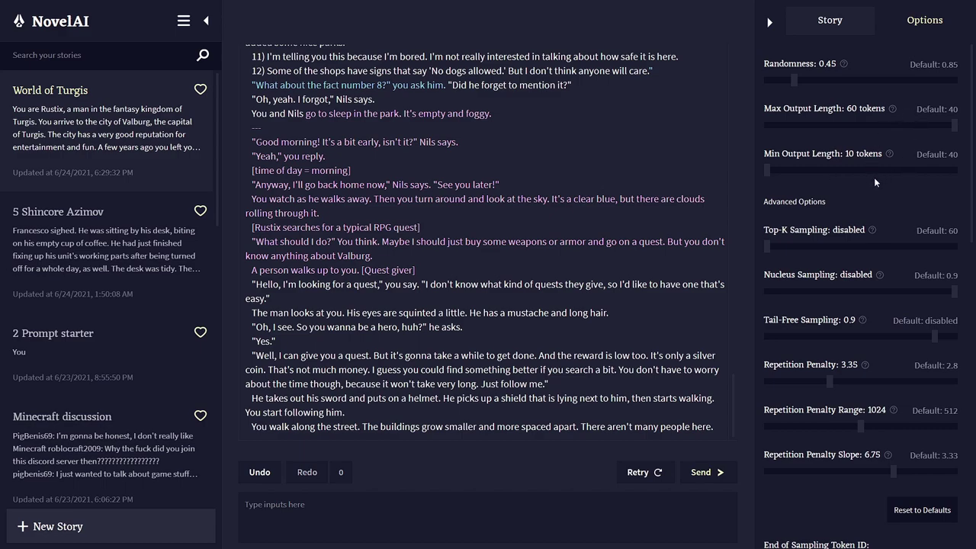
scroll(865, 195, "down", 1)
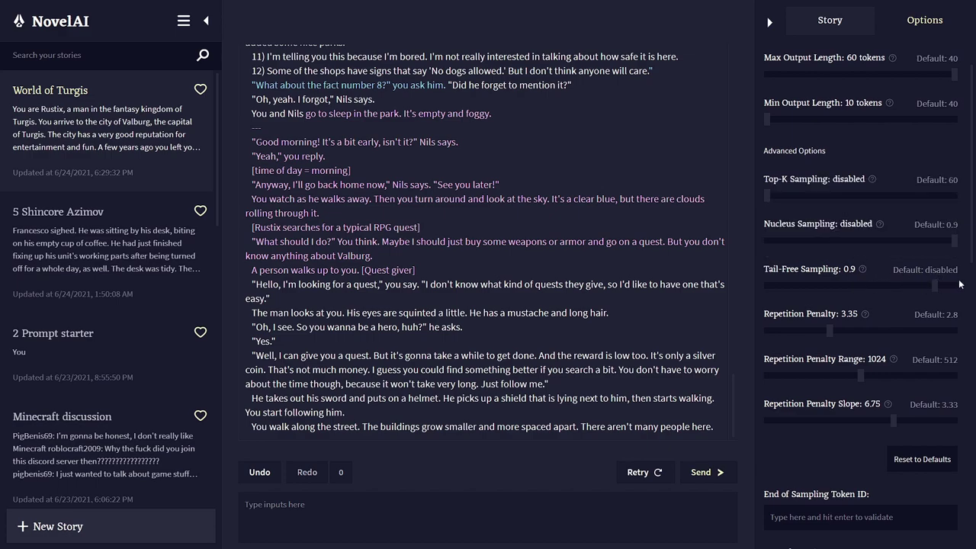
mouse_move(931, 285)
left_mouse_down()
mouse_move(839, 285)
mouse_move(935, 286)
left_mouse_up()
mouse_move(864, 182)
scroll(873, 323, "down", 2)
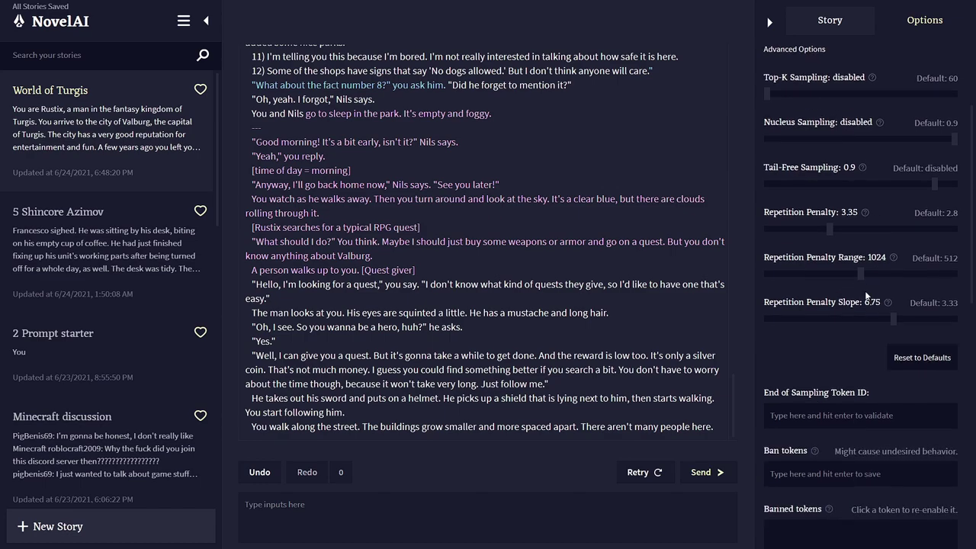